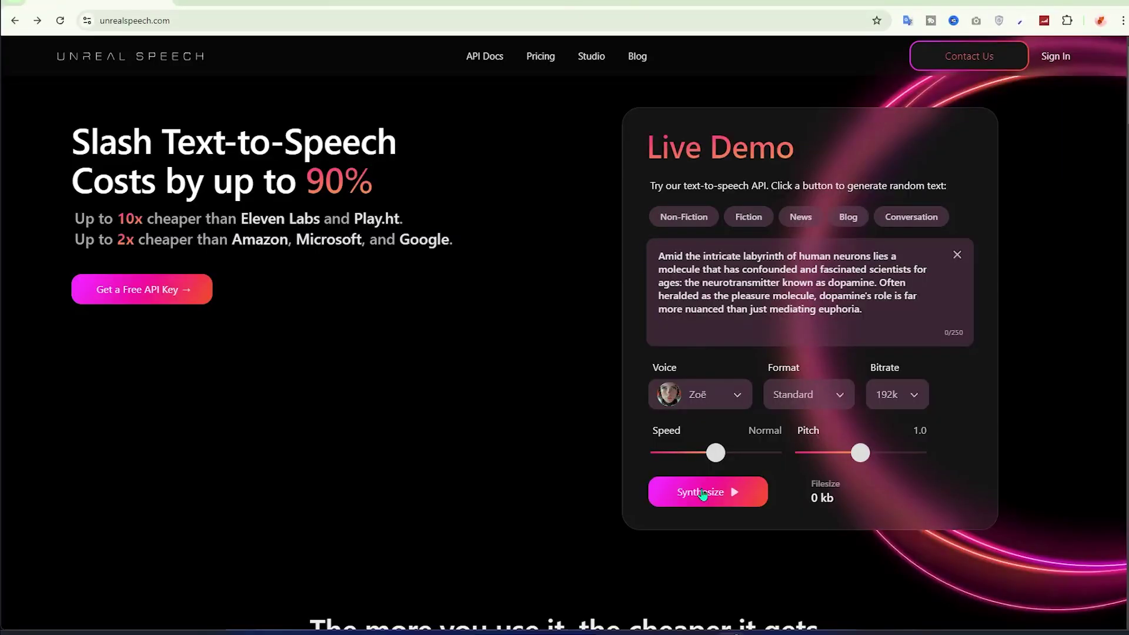
Synthesize the live demo's dopamine sample text with the Zoë voice, listen to it, and stop the playback.
{"action": "left_click", "coordinate": [598, 562]}
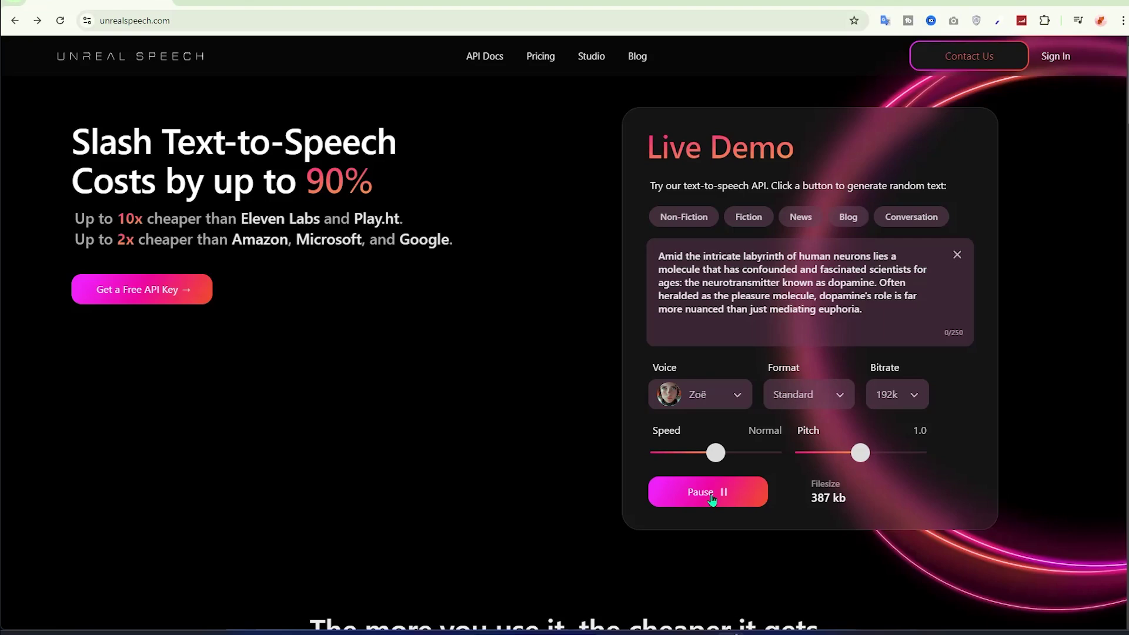
{"action": "left_click", "coordinate": [711, 498]}
Sign in with a Google account through the free offer and open Unreal Speech Studio as a Personal user.
{"action": "scroll", "coordinate": [608, 398], "scroll_direction": "down", "scroll_amount": 3}
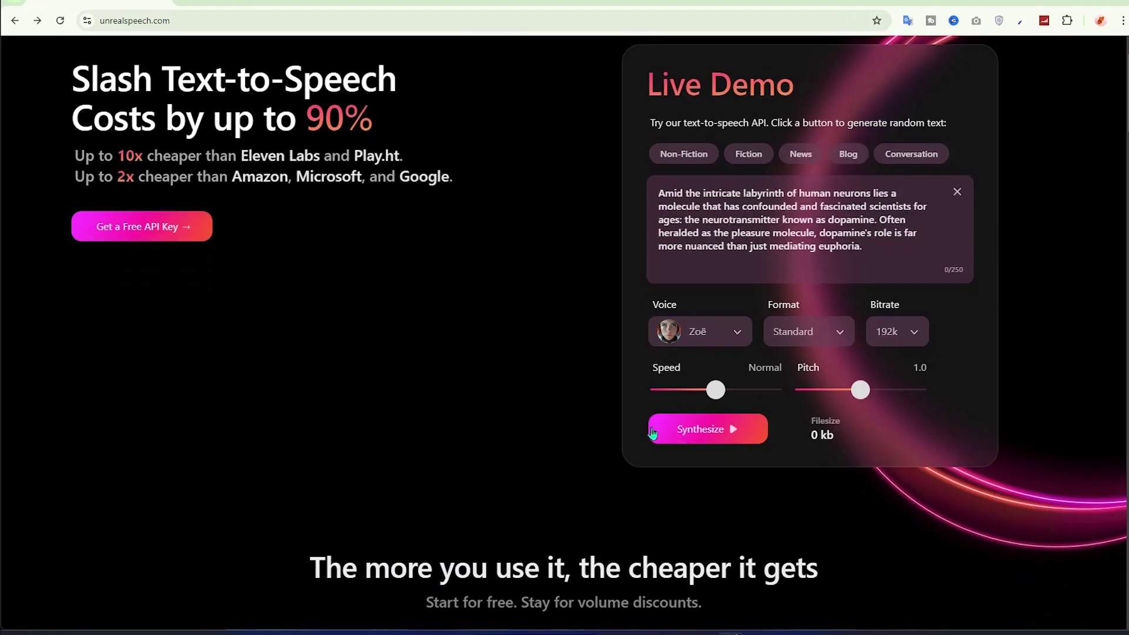
{"action": "scroll", "coordinate": [607, 398], "scroll_direction": "down", "scroll_amount": 5}
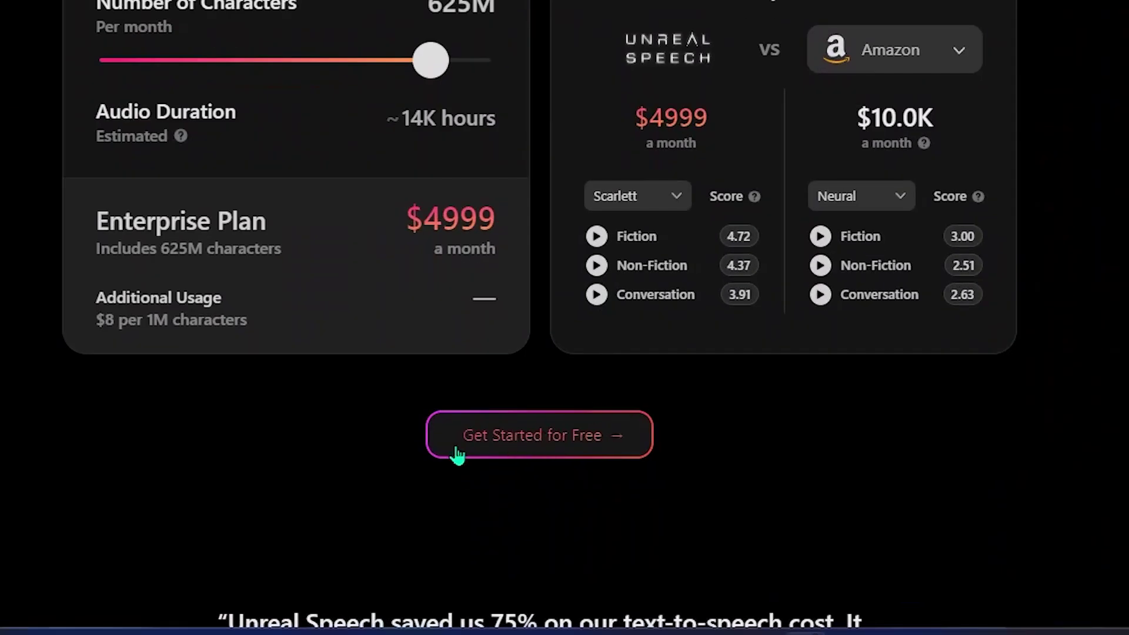
{"action": "left_click", "coordinate": [532, 453]}
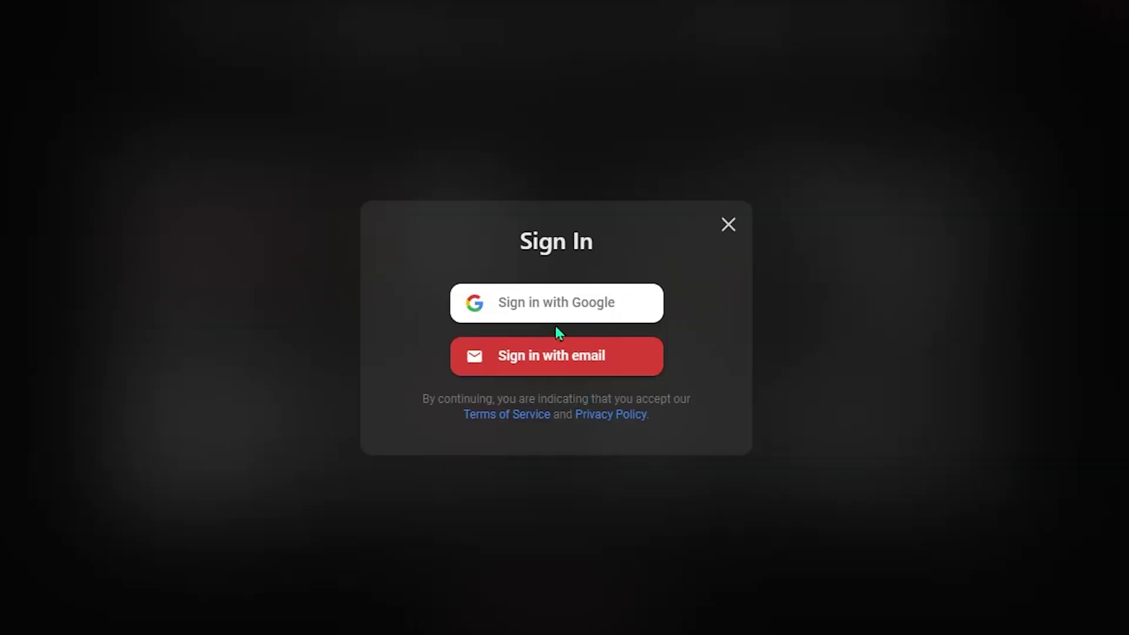
{"action": "left_click", "coordinate": [526, 312]}
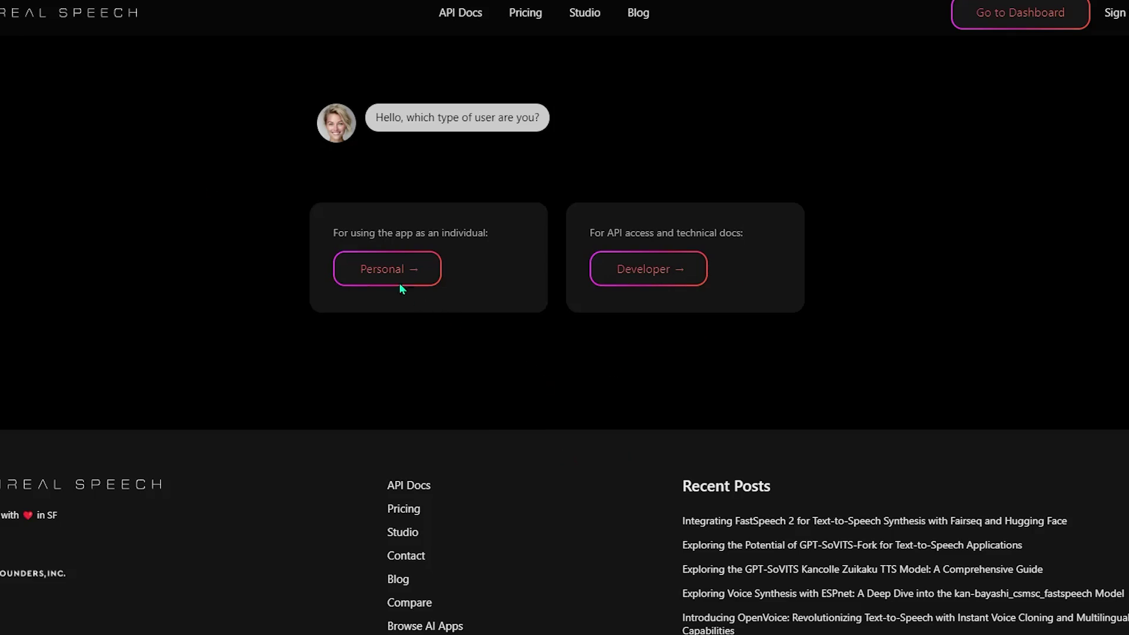
{"action": "left_click", "coordinate": [400, 288]}
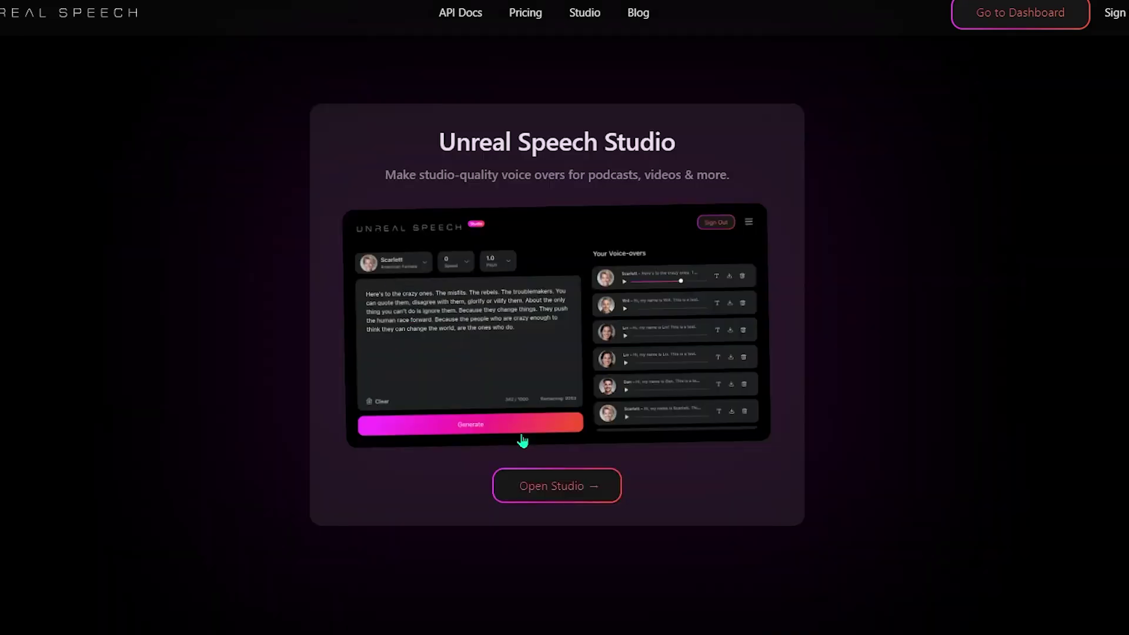
{"action": "left_click", "coordinate": [558, 492]}
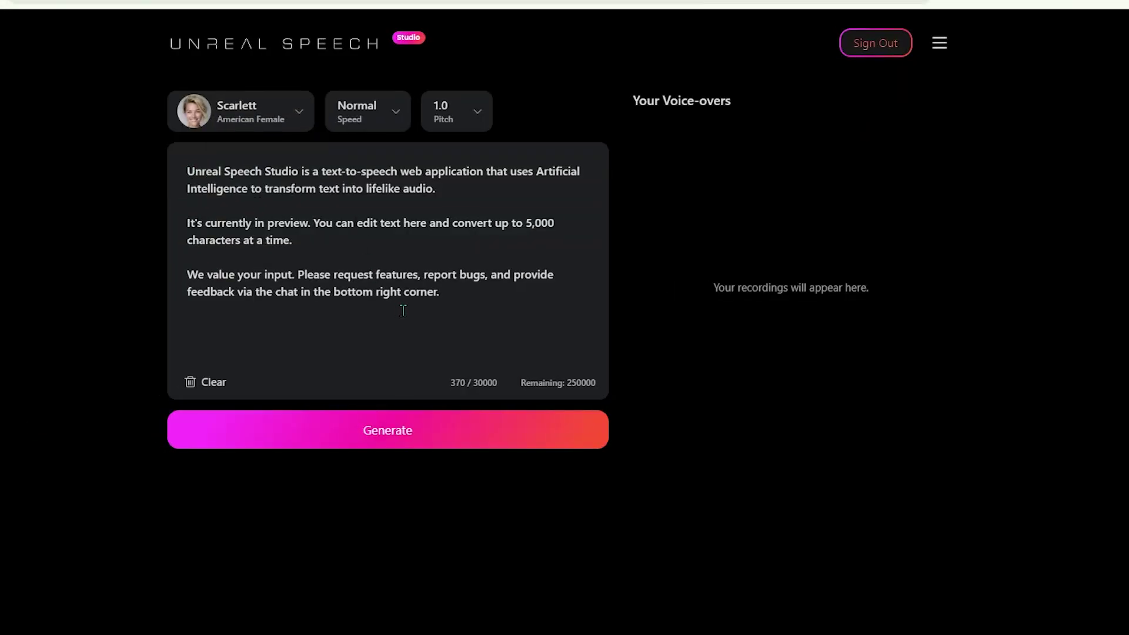
Preview the Dan and Liv voices and select the American male voice Will for the voice-over.
{"action": "left_click_drag", "start_coordinate": [441, 292], "coordinate": [216, 147]}
{"action": "left_click", "coordinate": [296, 117]}
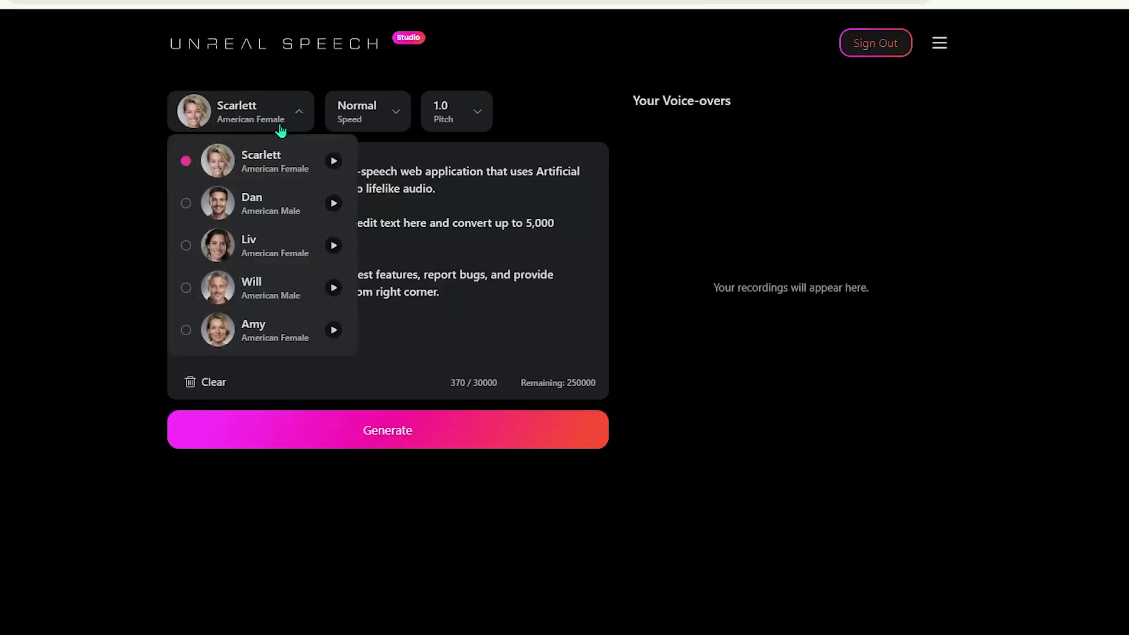
{"action": "left_click", "coordinate": [333, 203]}
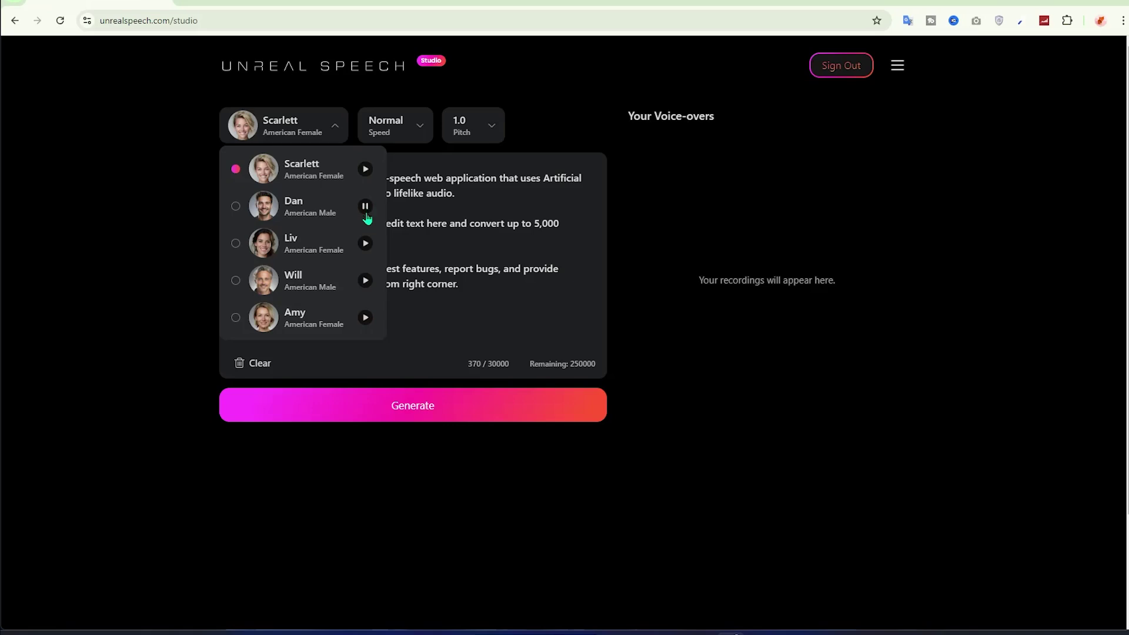
{"action": "left_click", "coordinate": [364, 246]}
{"action": "left_click", "coordinate": [297, 280]}
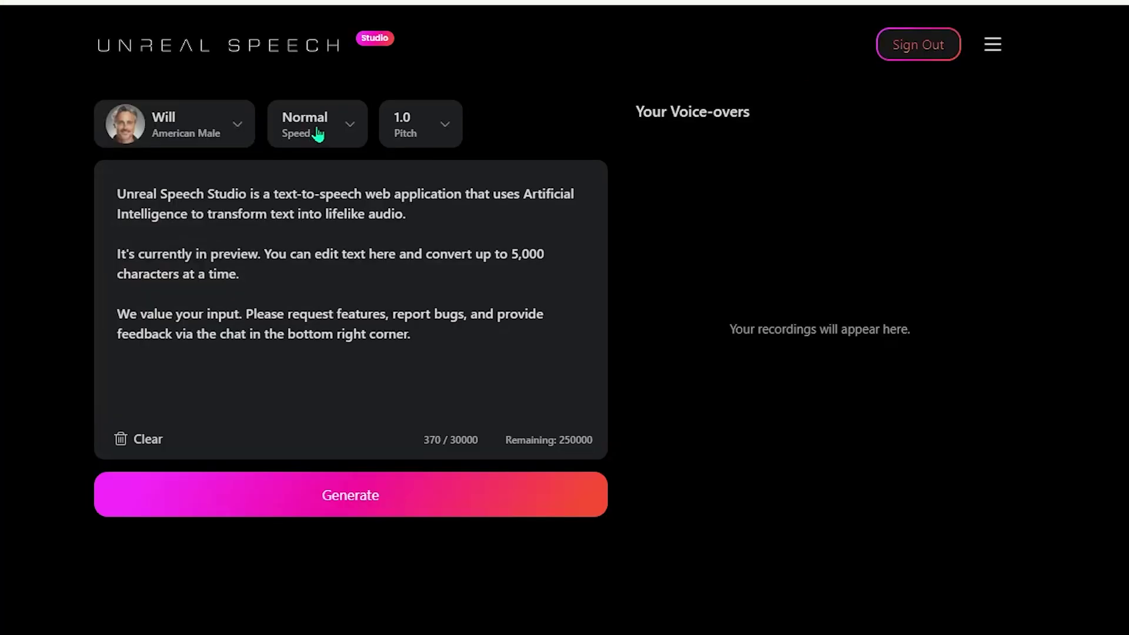
Check the speed and pitch settings and generate a voice-over of the sample text with the Will voice.
{"action": "left_click", "coordinate": [412, 133]}
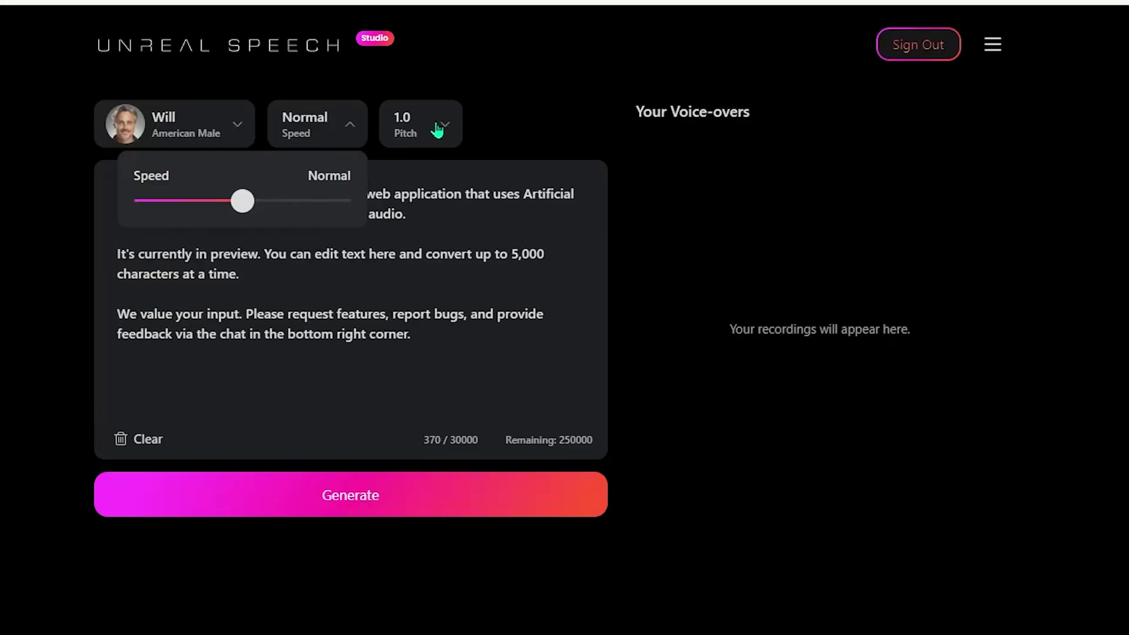
{"action": "left_click", "coordinate": [439, 129]}
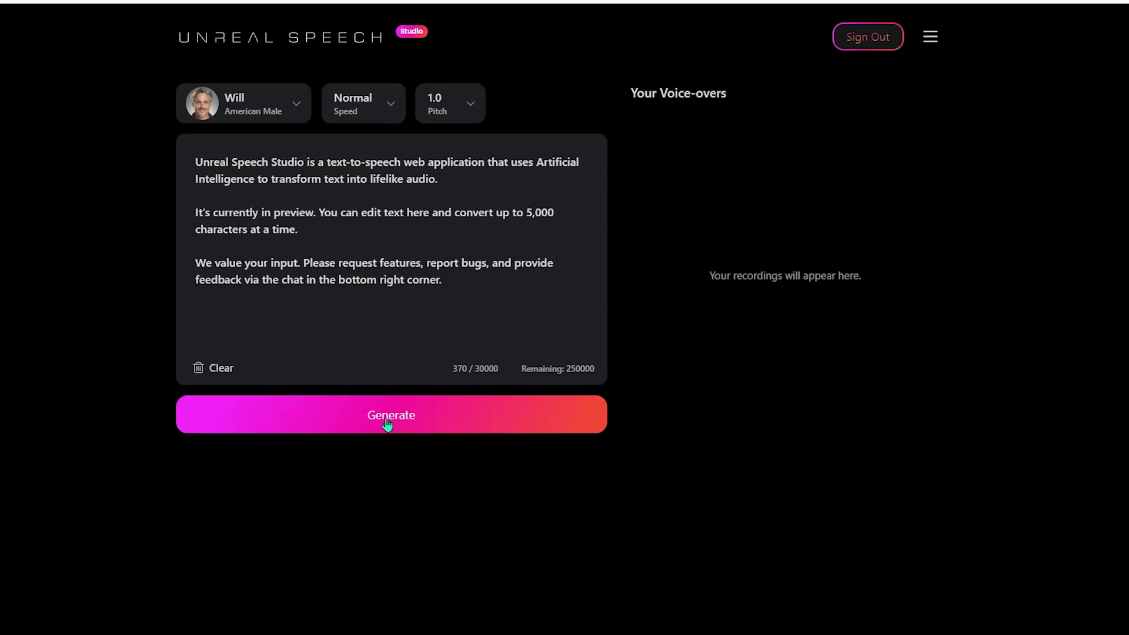
{"action": "left_click", "coordinate": [387, 423]}
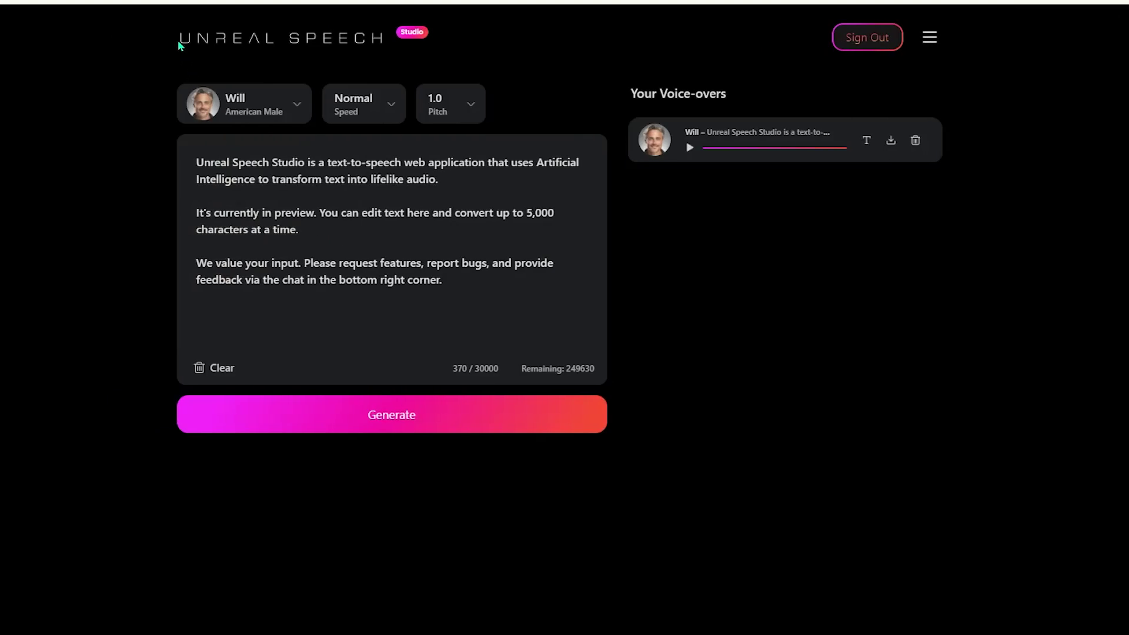
{"action": "left_click", "coordinate": [295, 104]}
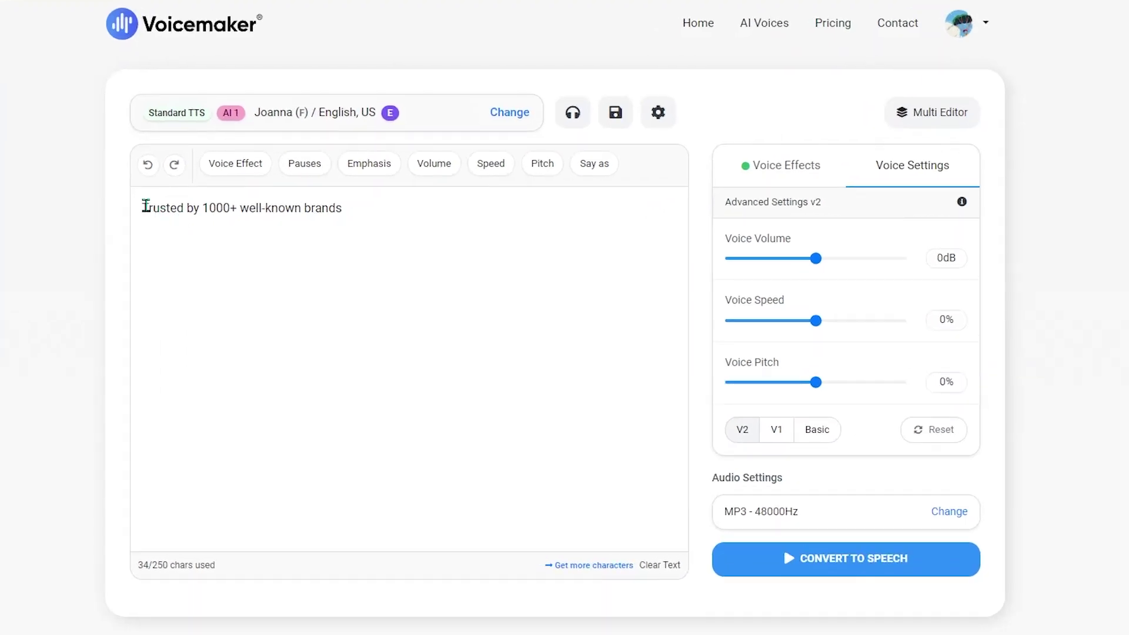
In Voicemaker, open the voice selection and play the samples of Joanna, Justin, Kimberly, Salli and Matthew.
{"action": "left_click_drag", "start_coordinate": [145, 206], "coordinate": [376, 242]}
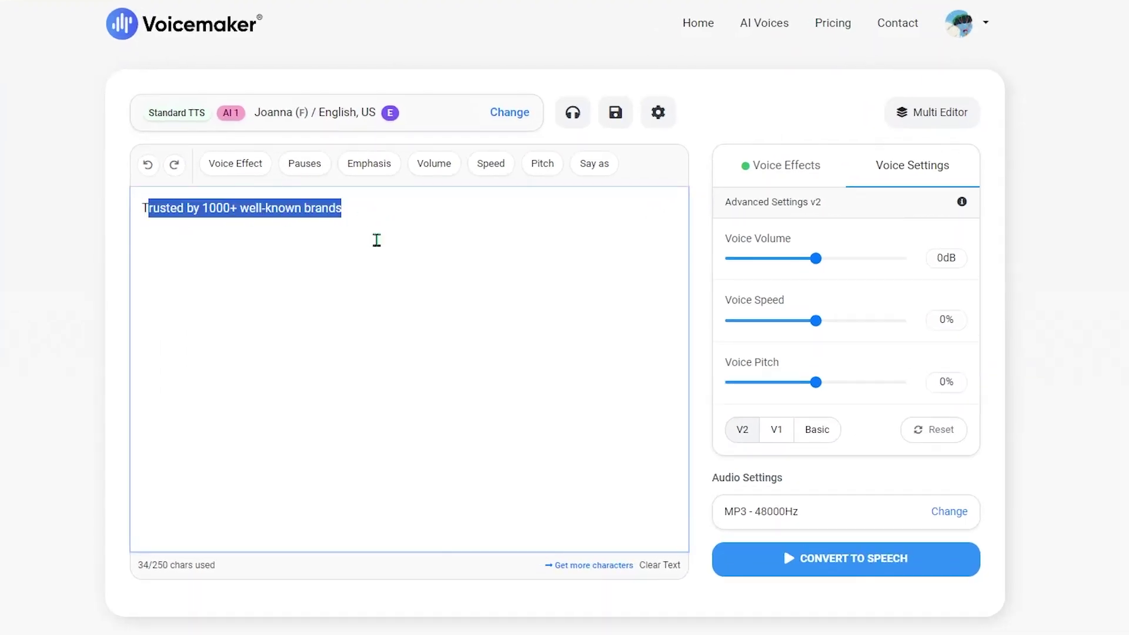
{"action": "left_click", "coordinate": [351, 344]}
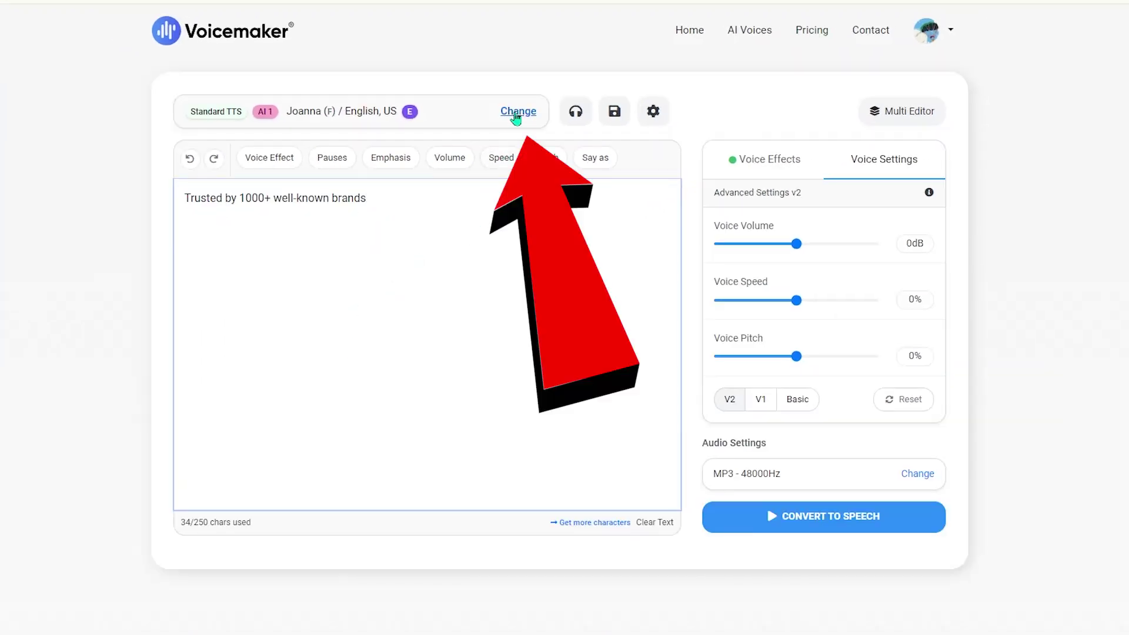
{"action": "left_click", "coordinate": [517, 112]}
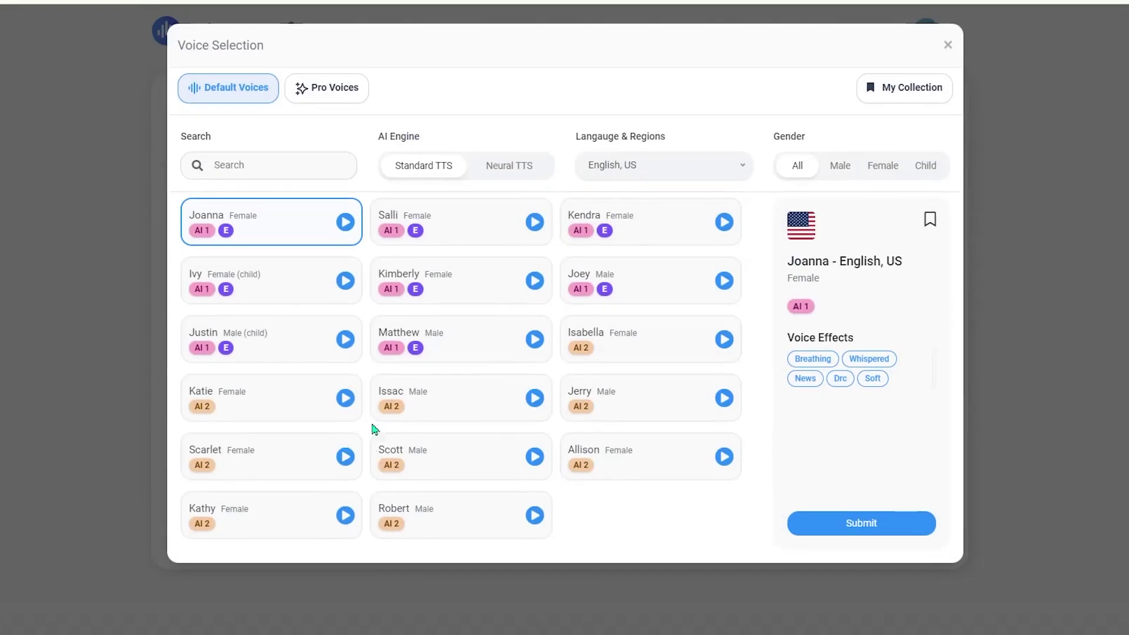
{"action": "left_click", "coordinate": [346, 223]}
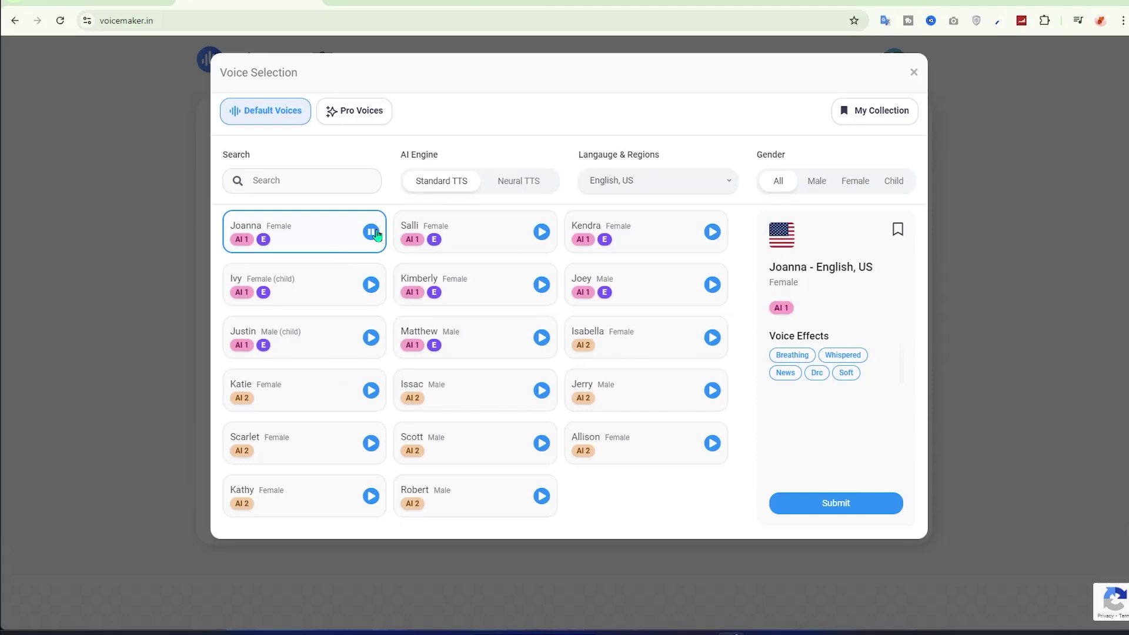
{"action": "left_click", "coordinate": [371, 339]}
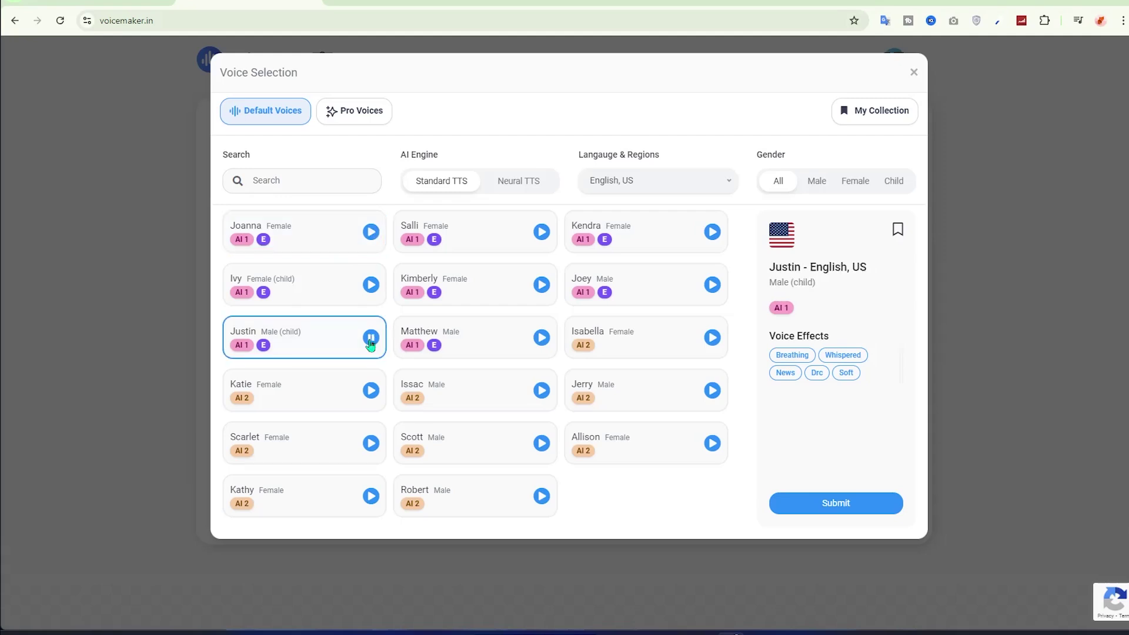
{"action": "left_click", "coordinate": [540, 287]}
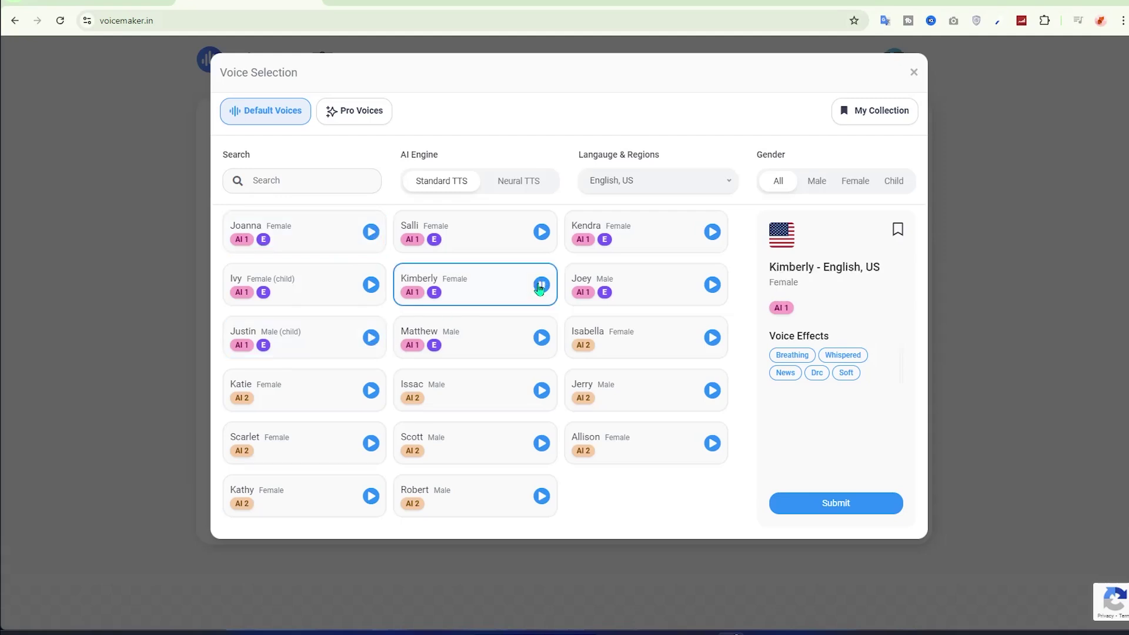
{"action": "left_click", "coordinate": [540, 232]}
{"action": "left_click", "coordinate": [541, 338]}
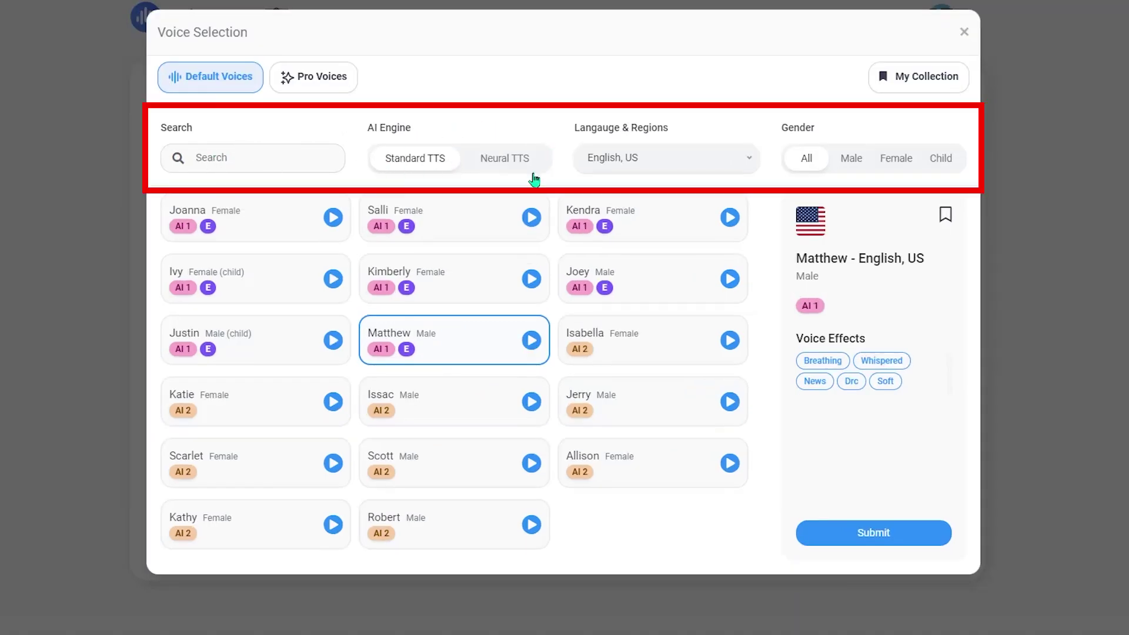
Look through the languages and regions offered for the Standard TTS voices.
{"action": "left_click", "coordinate": [750, 164]}
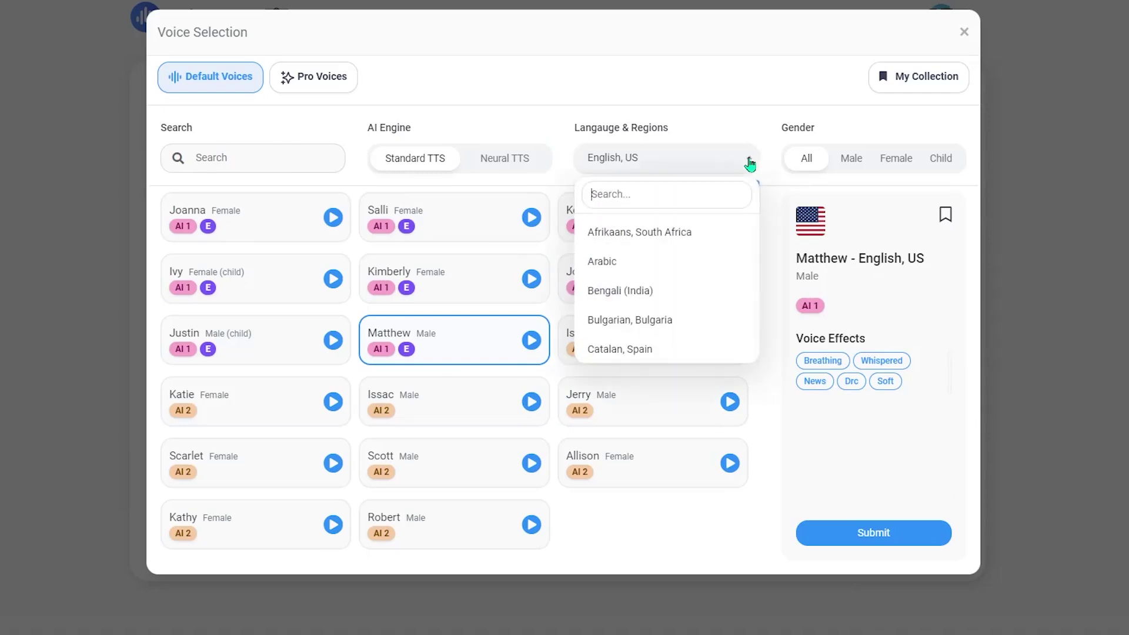
{"action": "scroll", "coordinate": [737, 270], "scroll_direction": "down", "scroll_amount": 4}
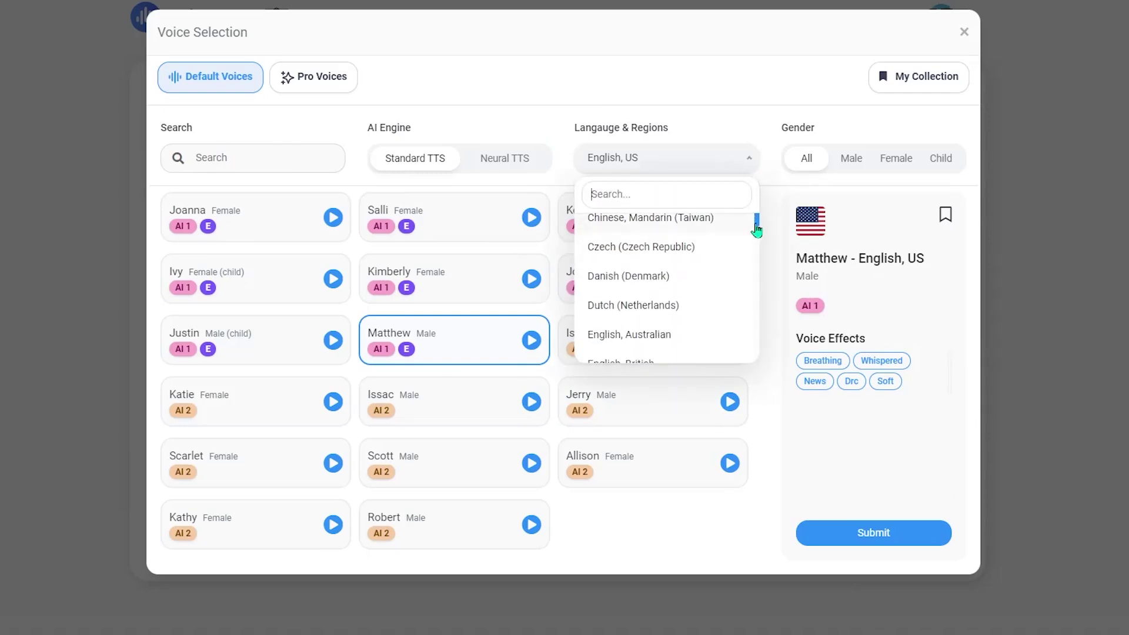
{"action": "scroll", "coordinate": [758, 221], "scroll_direction": "up", "scroll_amount": 2}
{"action": "scroll", "coordinate": [683, 276], "scroll_direction": "up", "scroll_amount": 1}
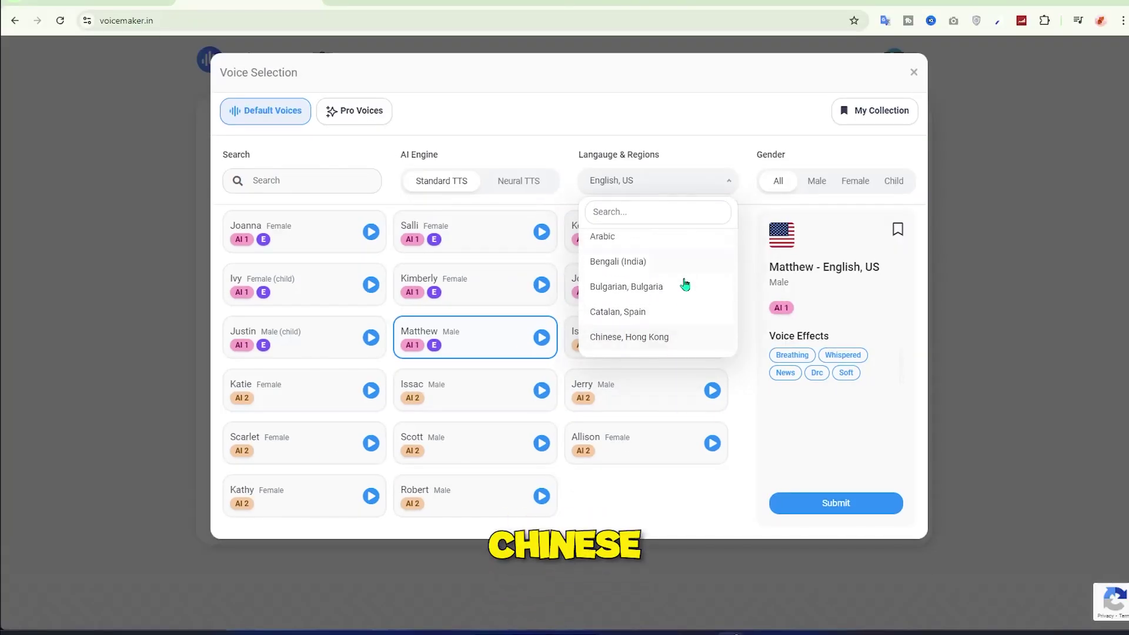
{"action": "scroll", "coordinate": [714, 272], "scroll_direction": "down", "scroll_amount": 3}
{"action": "scroll", "coordinate": [705, 282], "scroll_direction": "down", "scroll_amount": 7}
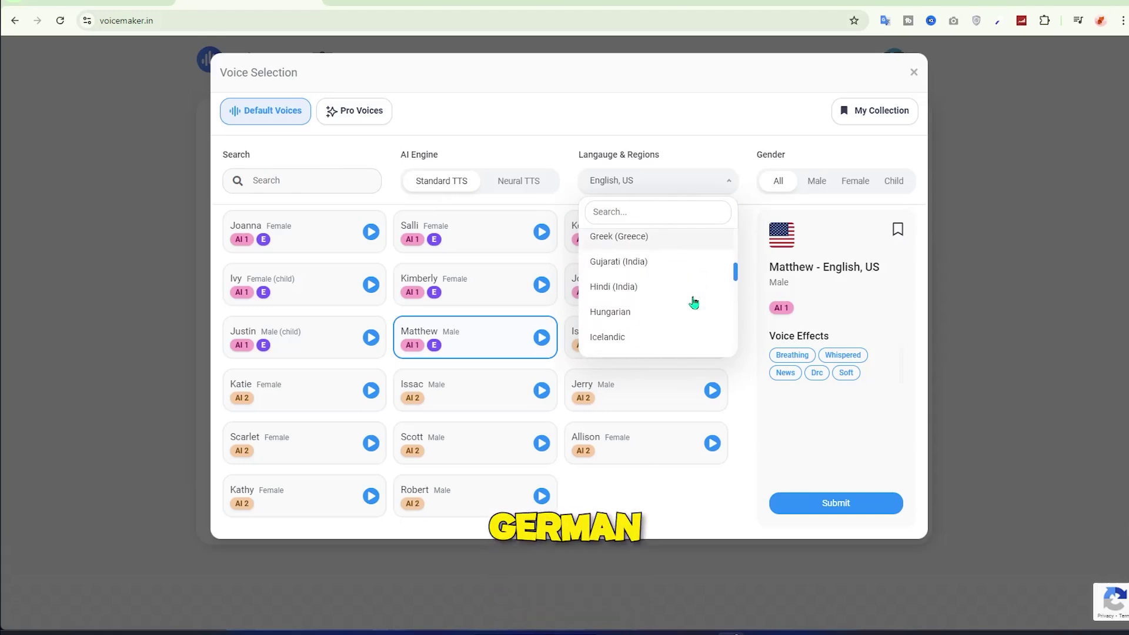
{"action": "scroll", "coordinate": [694, 301], "scroll_direction": "down", "scroll_amount": 6}
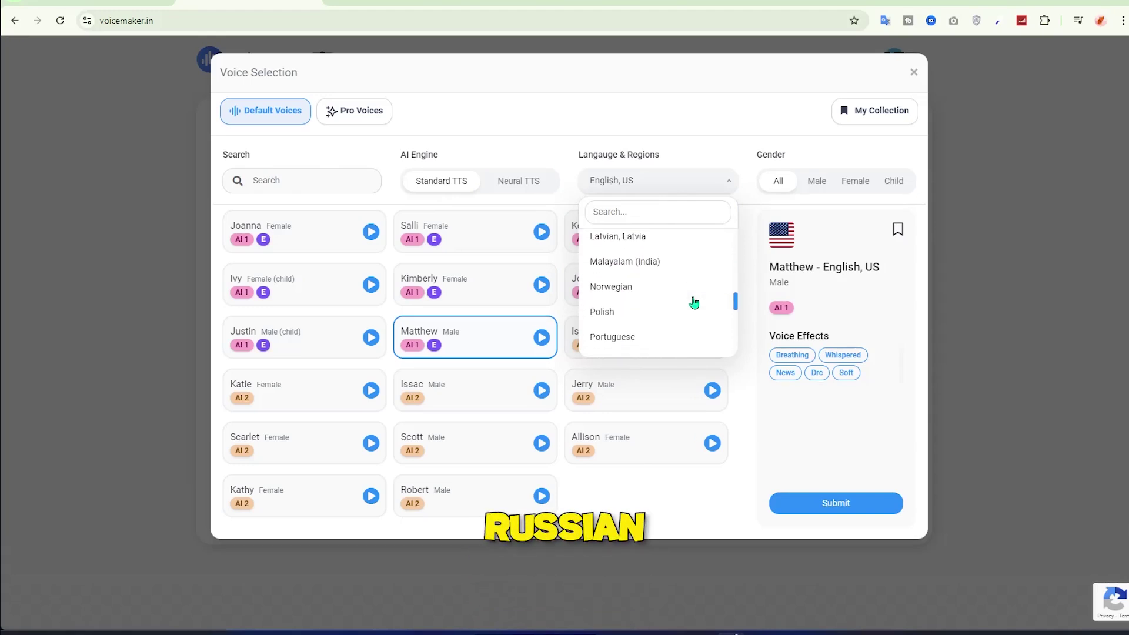
Apply the Matthew English, US voice and convert "If life were predictable it would cease to be life, and be without flavor." to speech.
{"action": "left_click", "coordinate": [468, 337]}
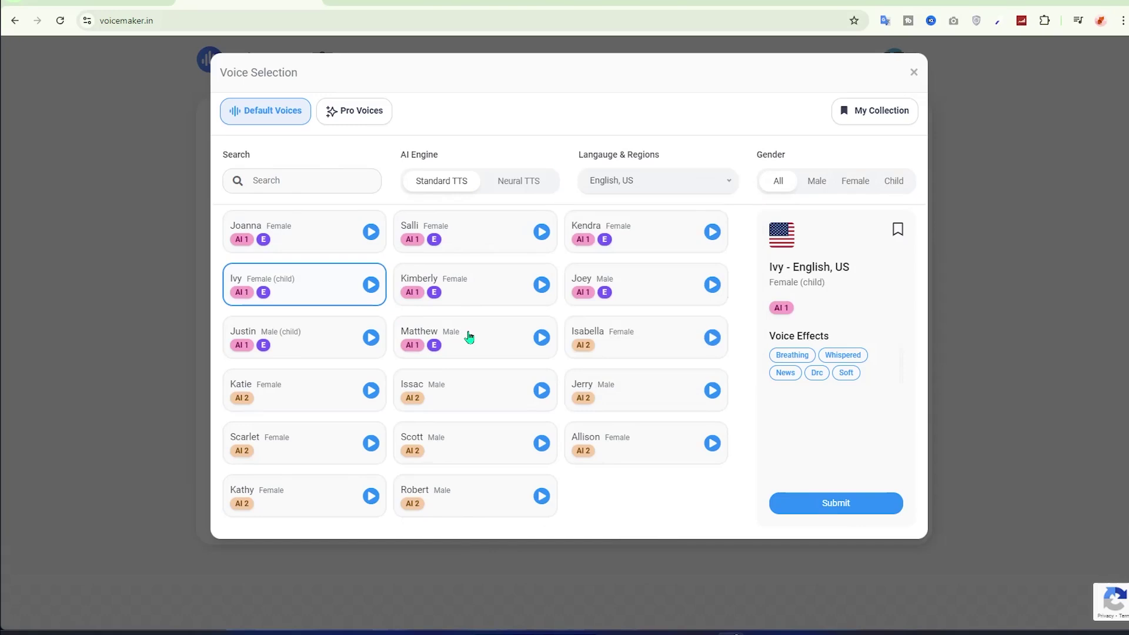
{"action": "left_click", "coordinate": [468, 337]}
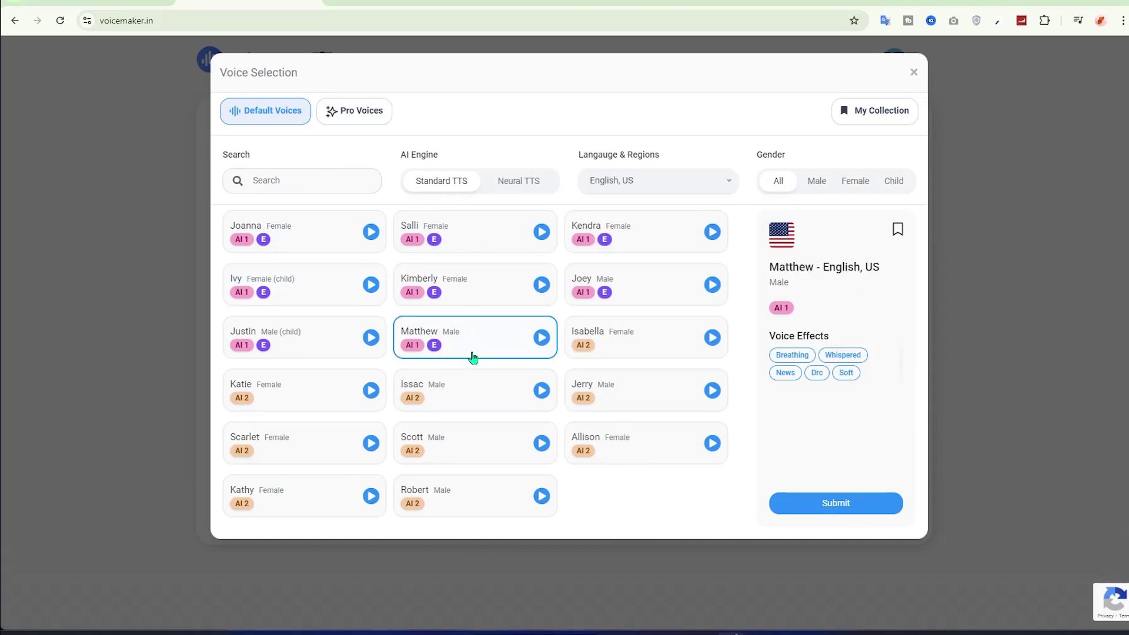
{"action": "left_click", "coordinate": [824, 504]}
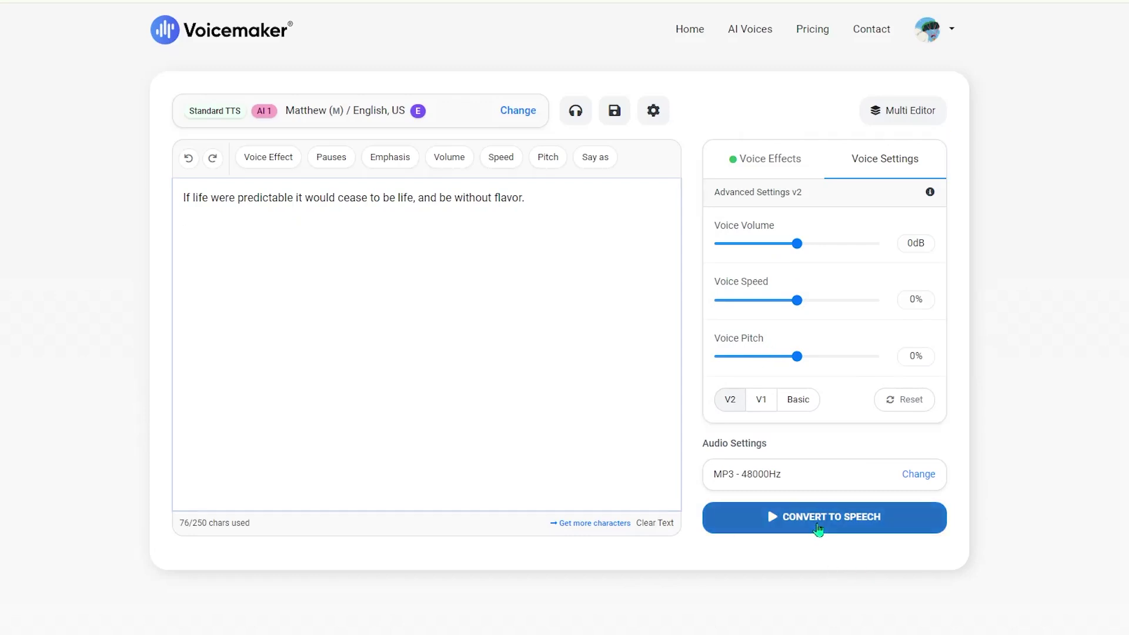
{"action": "left_click", "coordinate": [820, 526]}
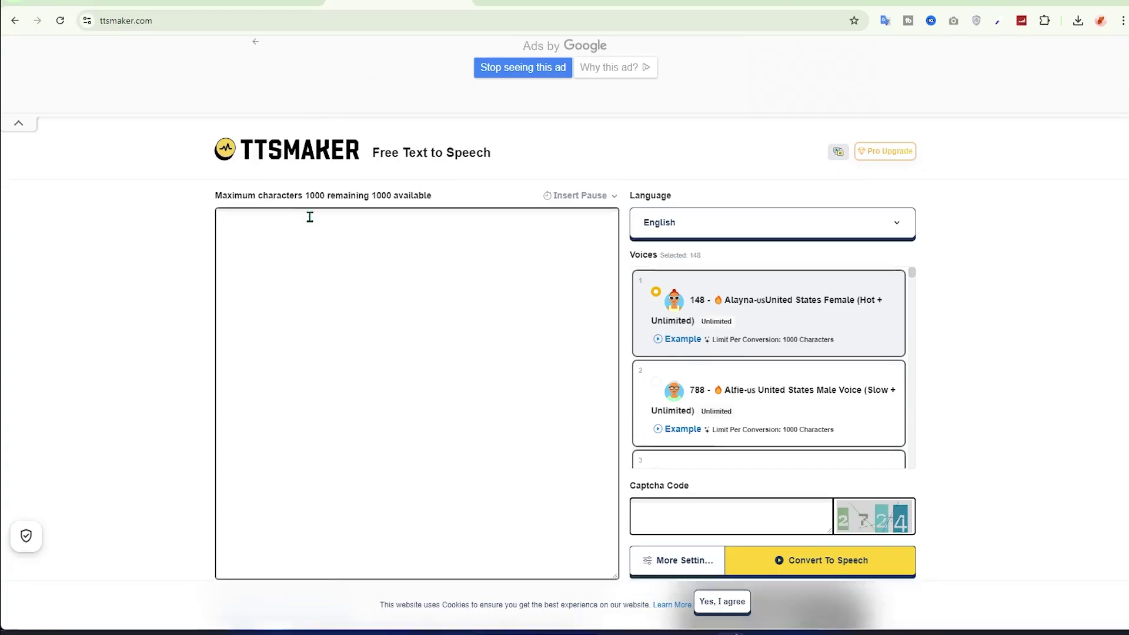
On TTSMaker, enter "If life were predictable it would cease to be life, and be without flavor." as the text to convert.
{"action": "scroll", "coordinate": [310, 217], "scroll_direction": "down", "scroll_amount": 3}
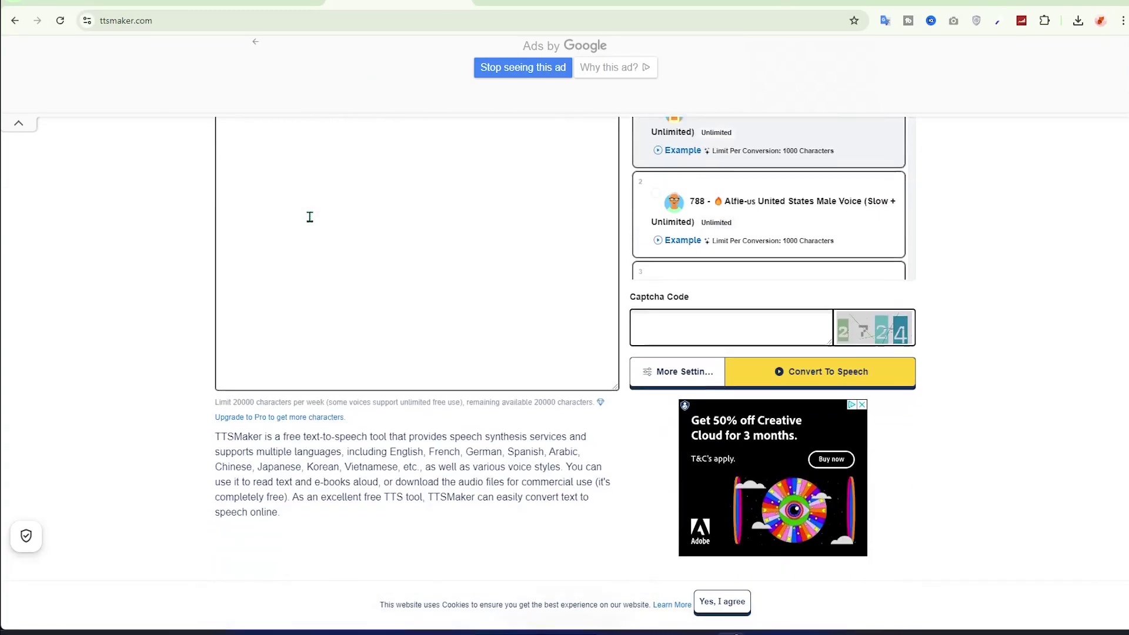
{"action": "left_click_drag", "start_coordinate": [396, 478], "coordinate": [588, 485]}
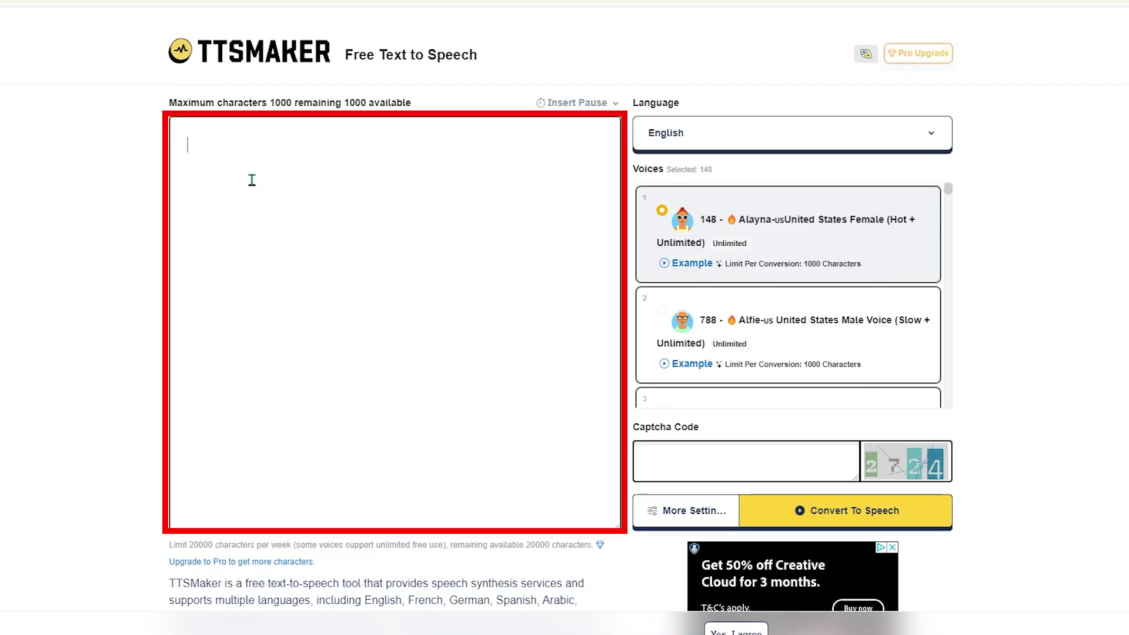
{"action": "type", "text": "If life were predictable it would cease to be life, and be without flavor."}
Look through the languages TTSMaker offers for the conversion and close the list without changing the language.
{"action": "left_click", "coordinate": [714, 133]}
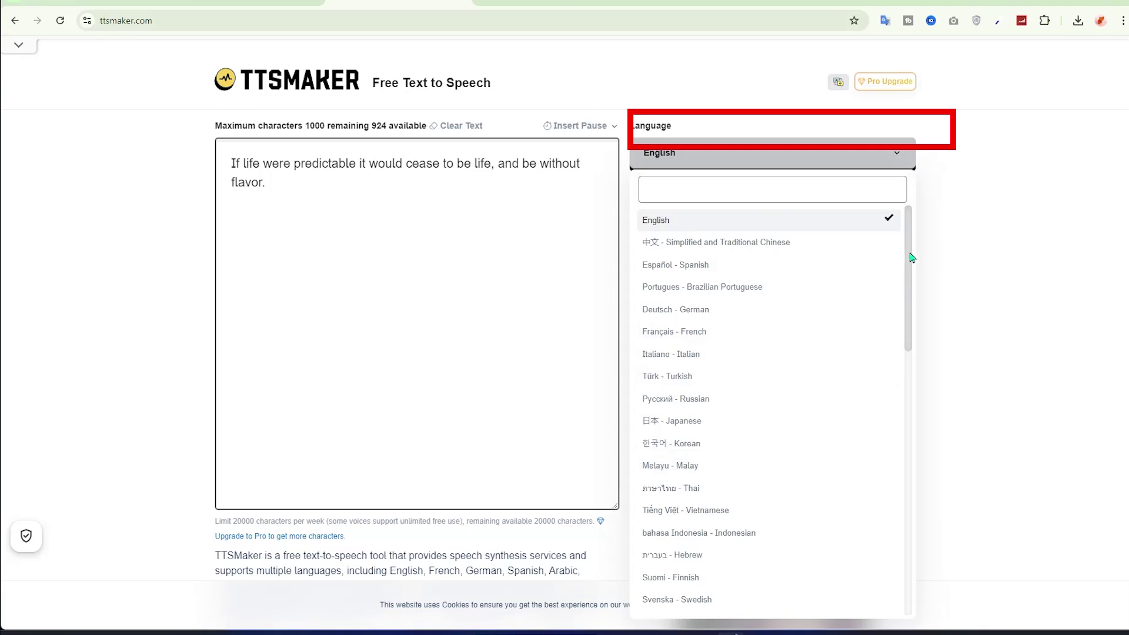
{"action": "left_click_drag", "start_coordinate": [911, 257], "coordinate": [922, 442]}
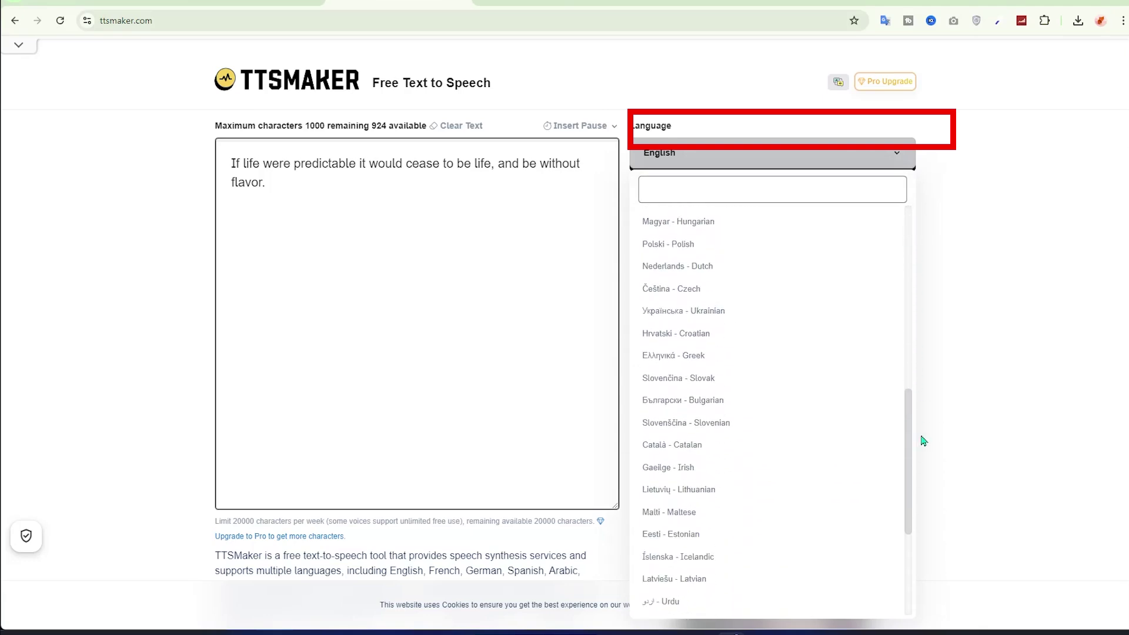
{"action": "left_click", "coordinate": [922, 441]}
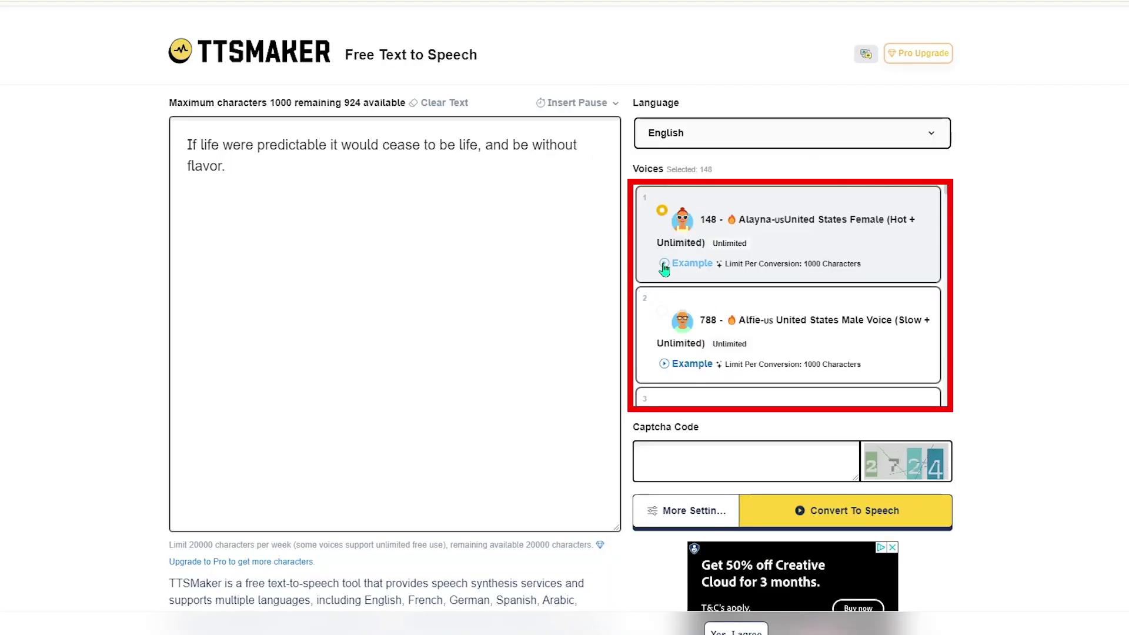
Play the example clips of the 148 - Alayna female and 788 - Alfie male United States voices.
{"action": "left_click", "coordinate": [664, 265]}
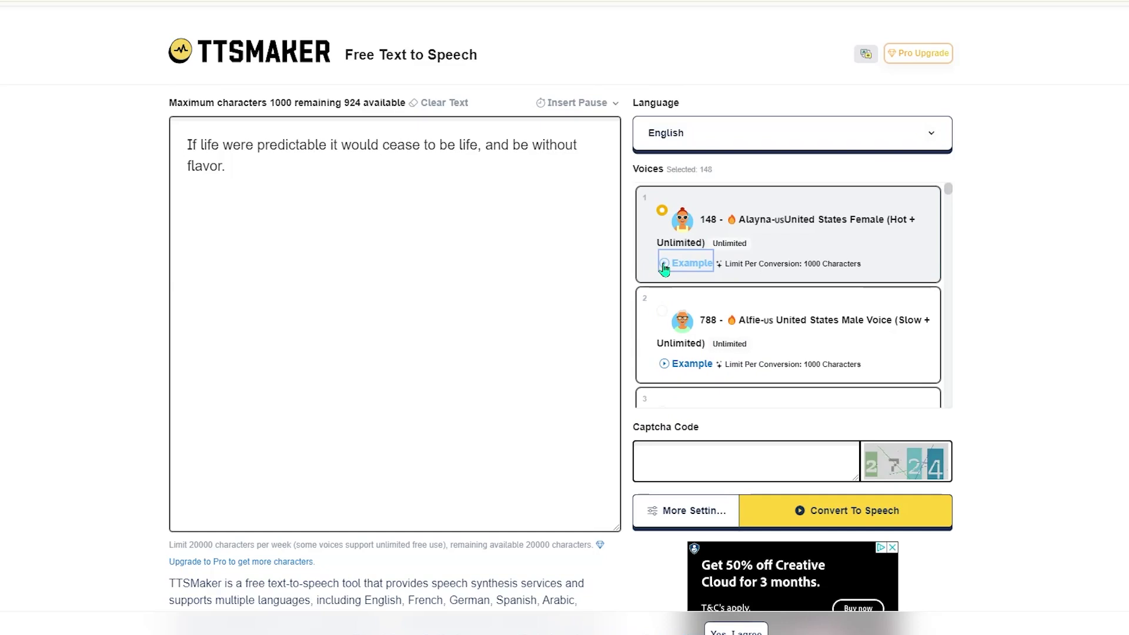
{"action": "scroll", "coordinate": [664, 267], "scroll_direction": "down", "scroll_amount": 1}
{"action": "left_click", "coordinate": [667, 297]}
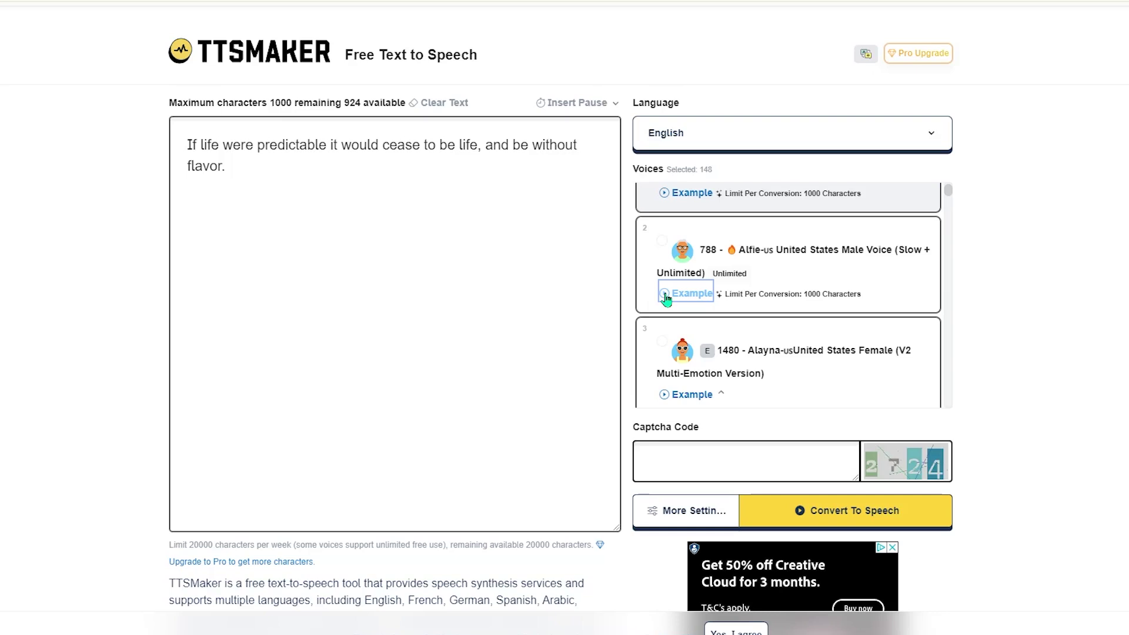
Convert the text with the 788 - Alfie United States male voice, entering the captcha code, and download the voice file.
{"action": "scroll", "coordinate": [664, 318], "scroll_direction": "up", "scroll_amount": 1}
{"action": "left_click", "coordinate": [653, 356]}
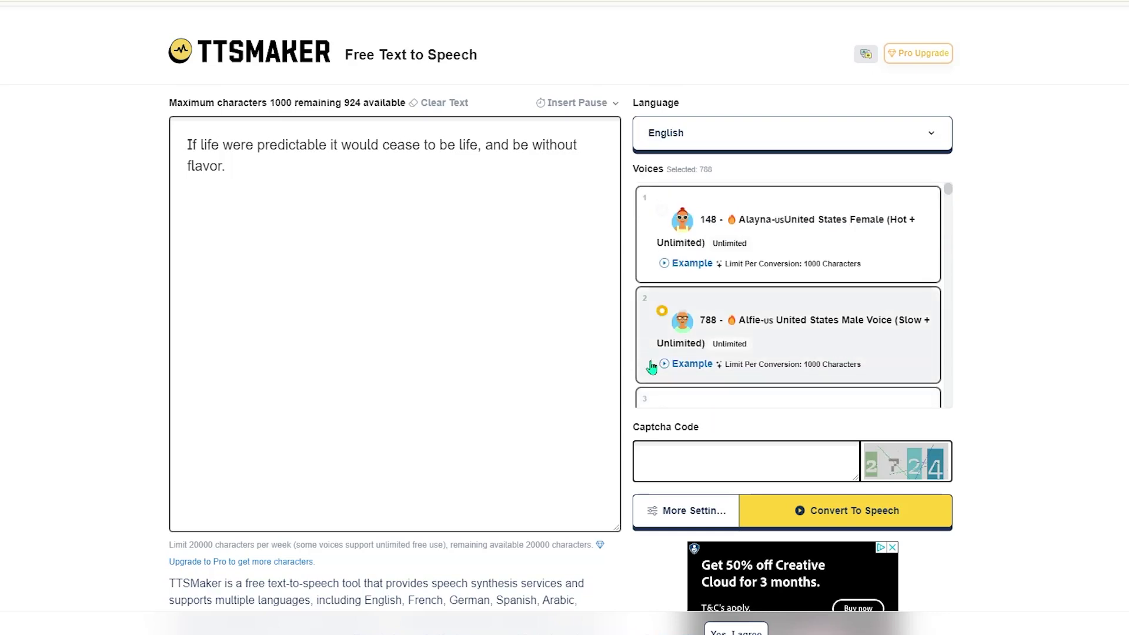
{"action": "left_click", "coordinate": [667, 461]}
{"action": "type", "text": "2724"}
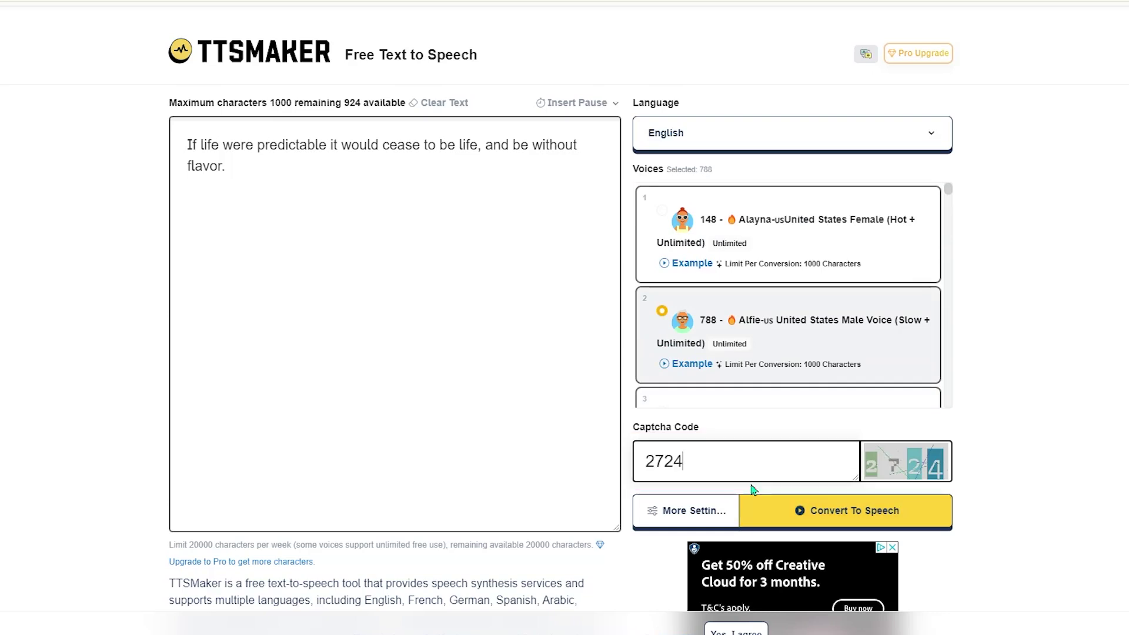
{"action": "left_click", "coordinate": [823, 510]}
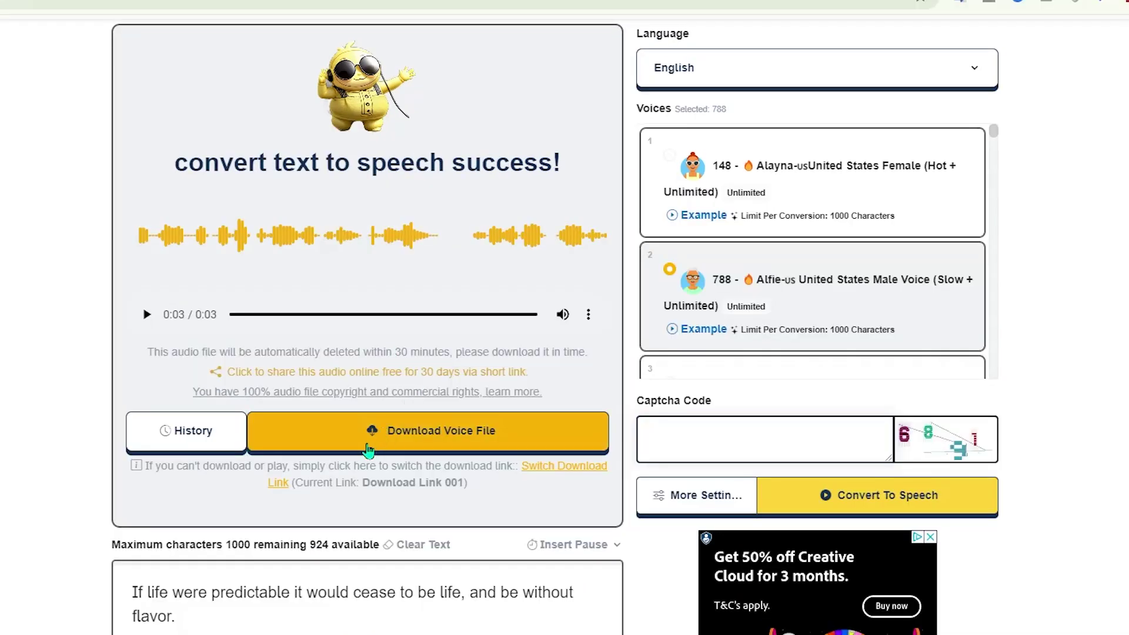
{"action": "left_click", "coordinate": [395, 383]}
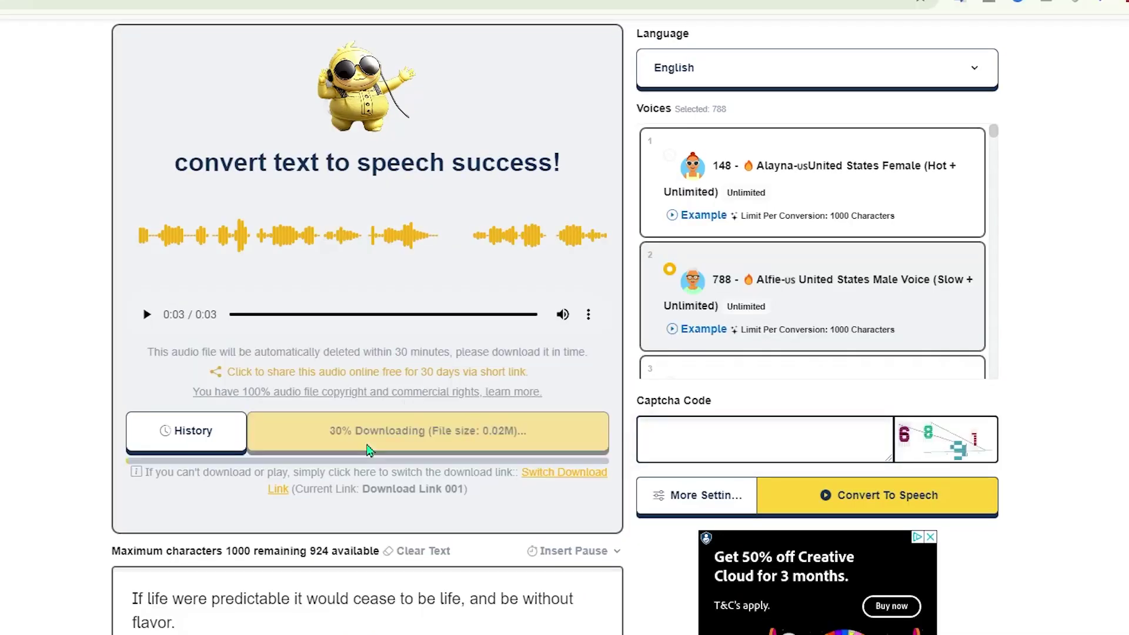
Open the TTSMaker Plans & Pricing page and look through what the Free plan includes compared with the paid plans.
{"action": "left_click", "coordinate": [457, 3]}
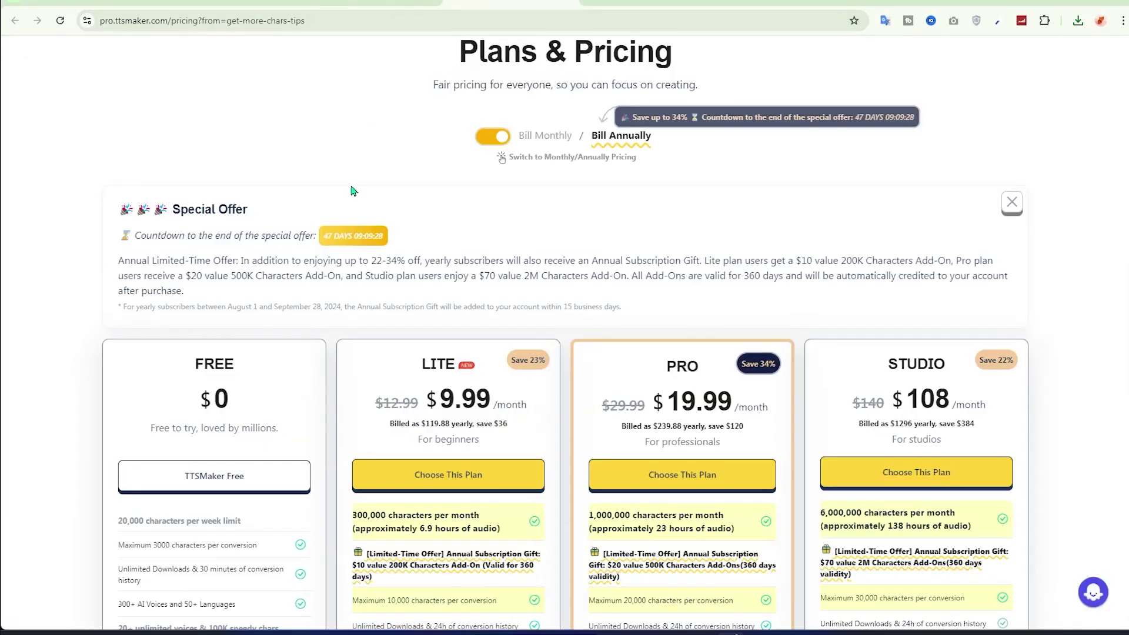
{"action": "scroll", "coordinate": [351, 206], "scroll_direction": "down", "scroll_amount": 5}
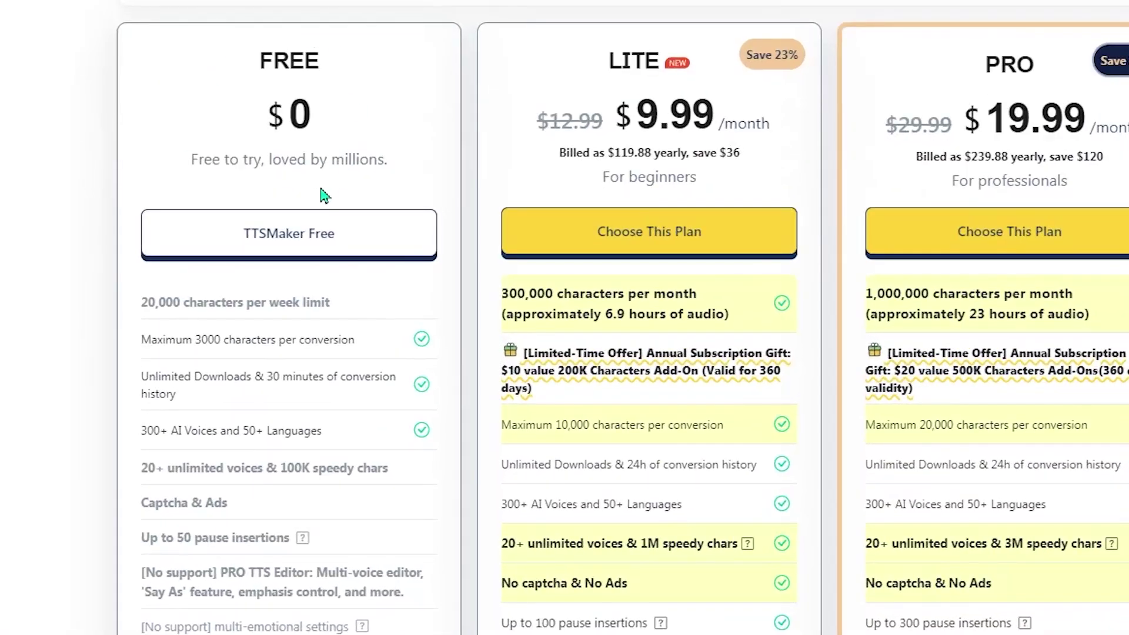
{"action": "scroll", "coordinate": [323, 196], "scroll_direction": "down", "scroll_amount": 2}
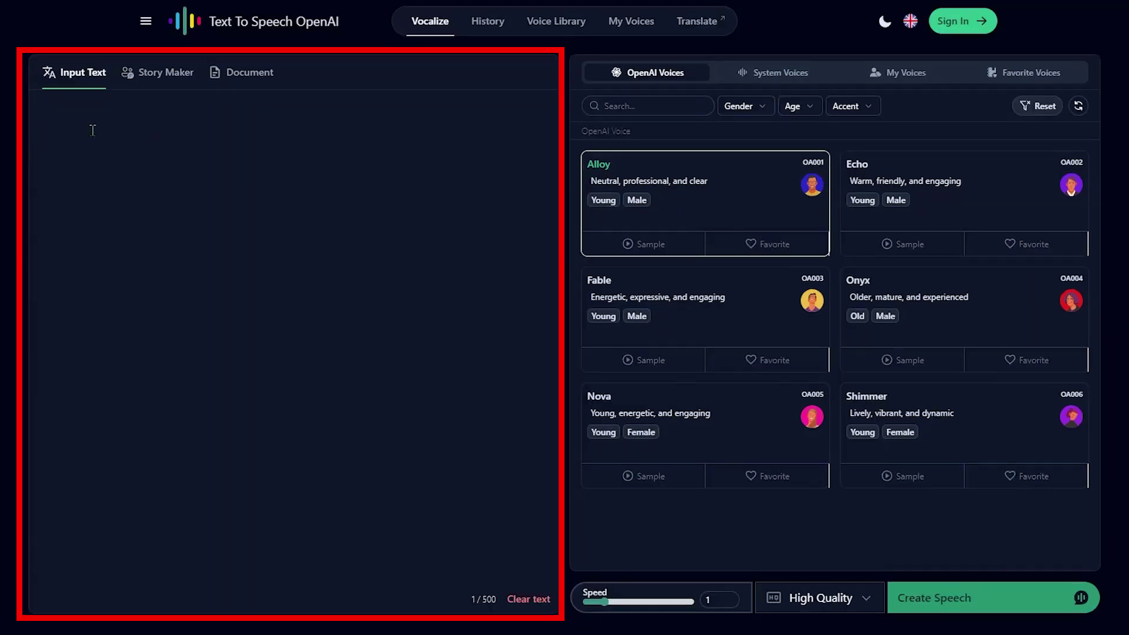
On Text To Speech OpenAI, enter "The way to get started is to quit talking and begin doing." and play the Alloy, Echo and Fable samples.
{"action": "type", "text": "The way to get started is to quit talking and begin doing."}
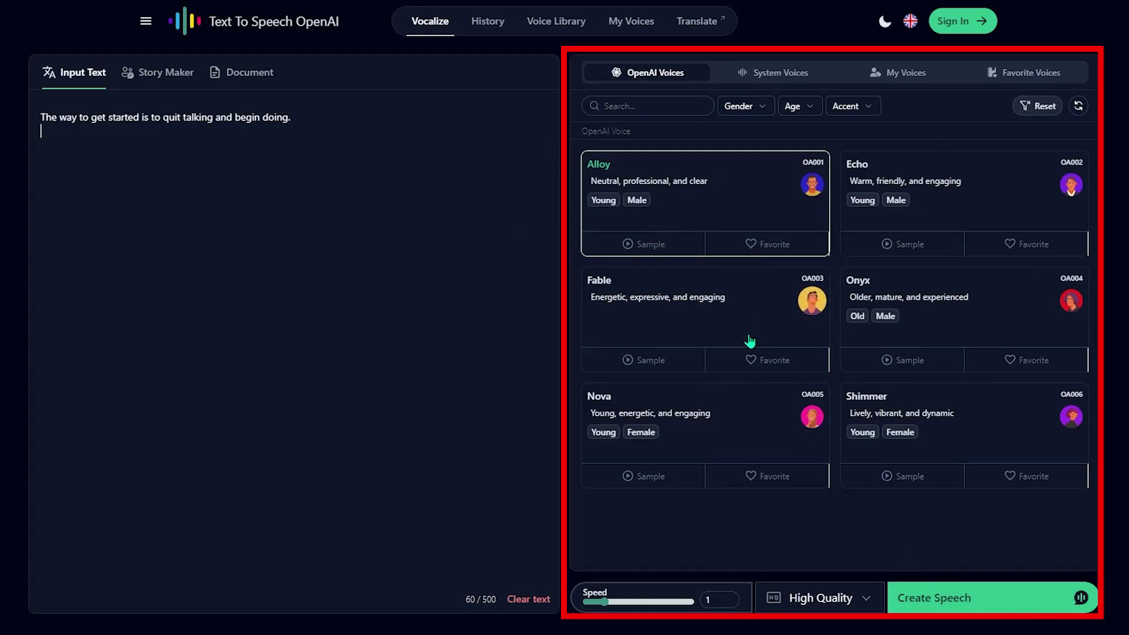
{"action": "left_click", "coordinate": [626, 247]}
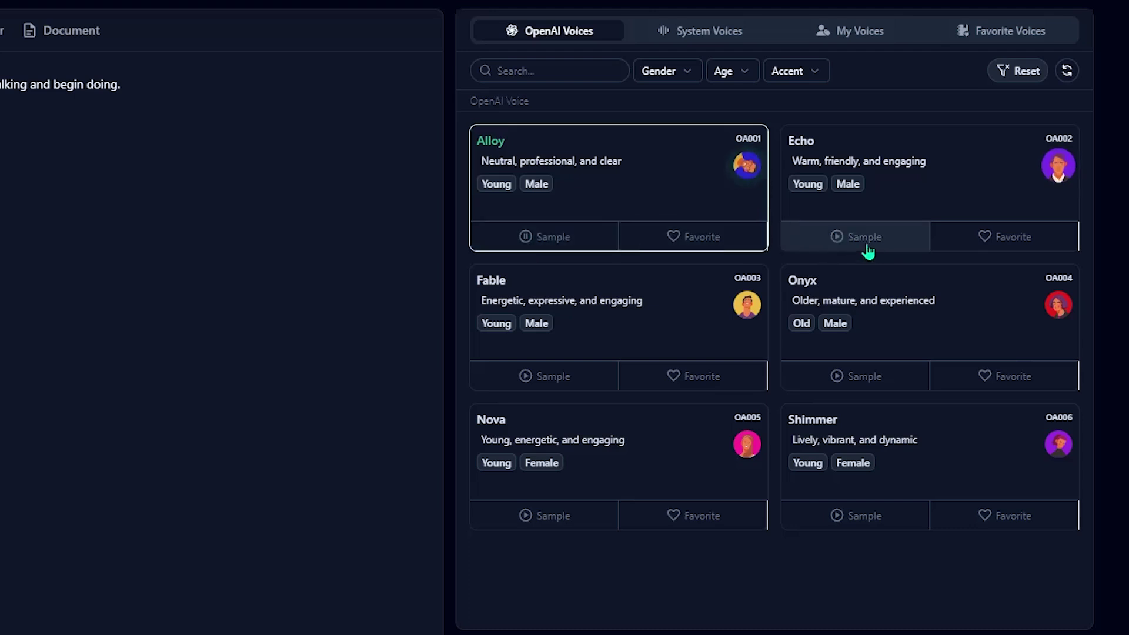
{"action": "left_click", "coordinate": [844, 243]}
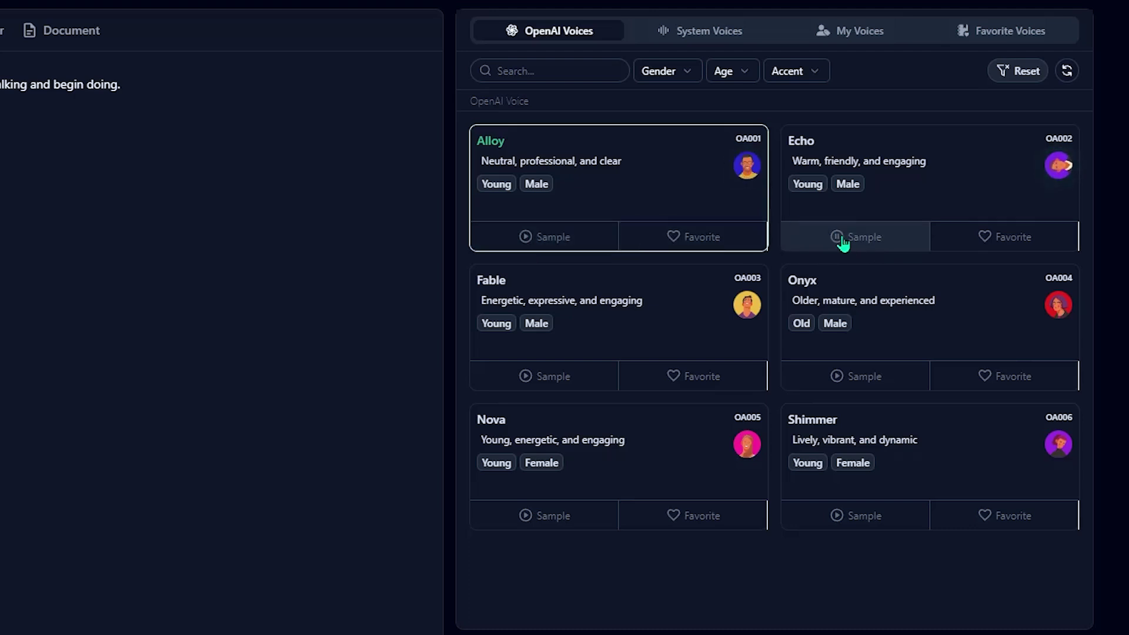
{"action": "left_click", "coordinate": [531, 381]}
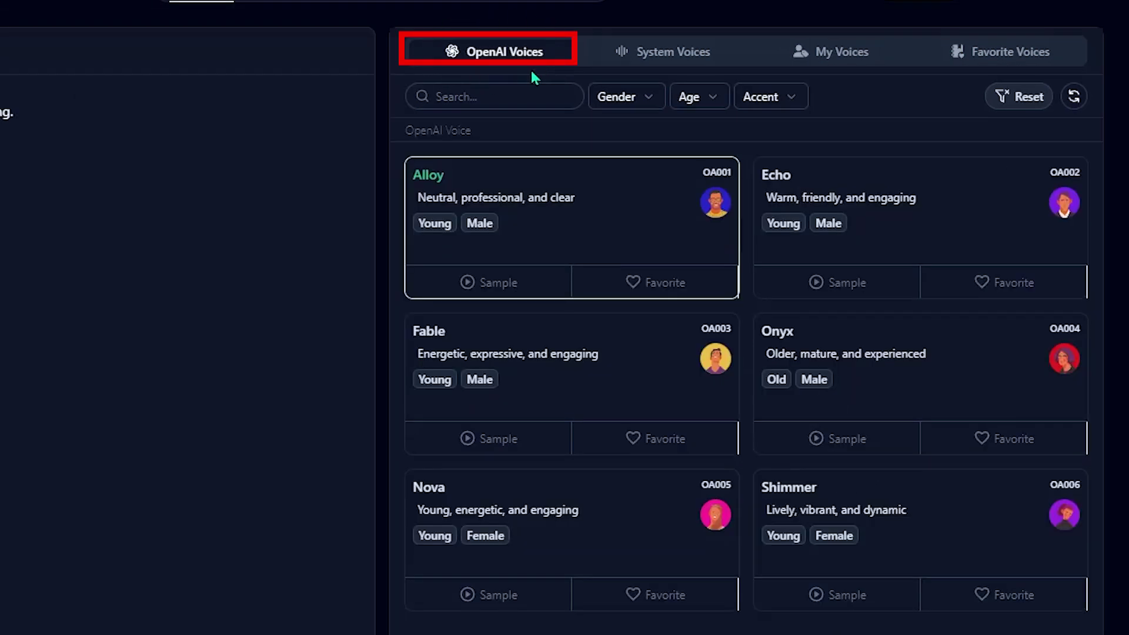
Show the System Voices, playing Tom's sample and checking the Gender, Age and Accent filter options.
{"action": "left_click", "coordinate": [651, 56]}
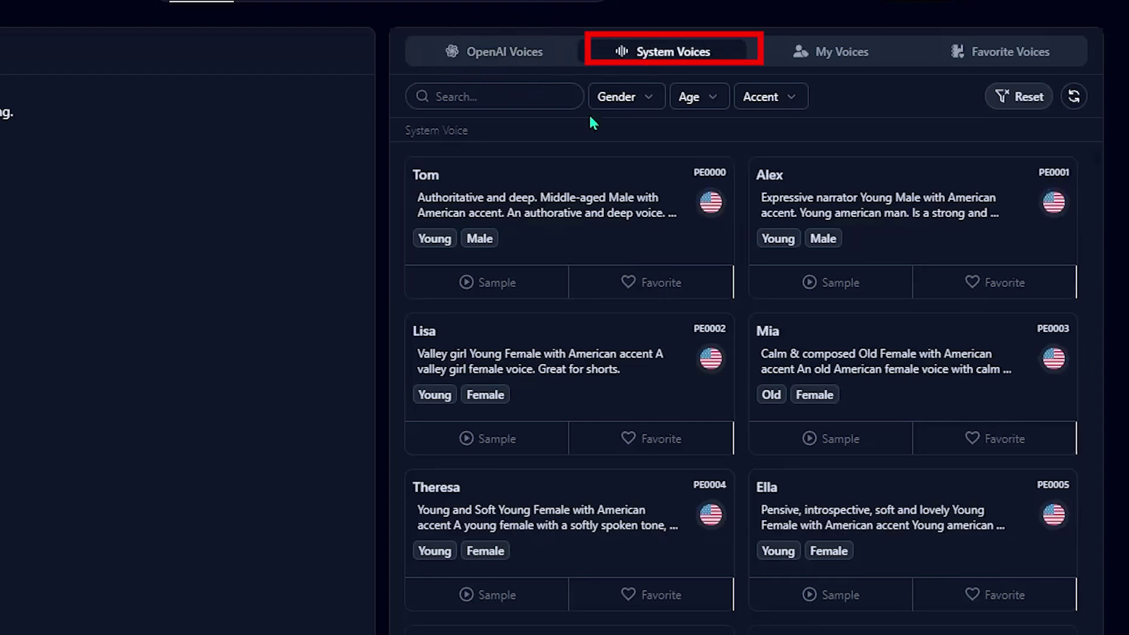
{"action": "left_click", "coordinate": [468, 288]}
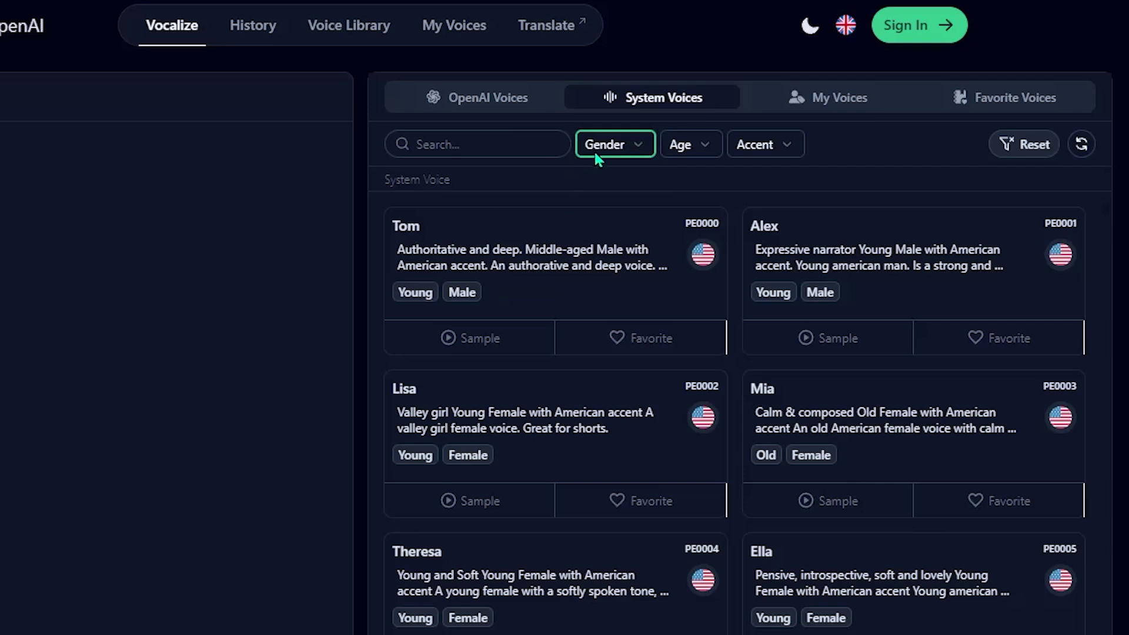
{"action": "left_click", "coordinate": [731, 109]}
{"action": "left_click", "coordinate": [799, 112]}
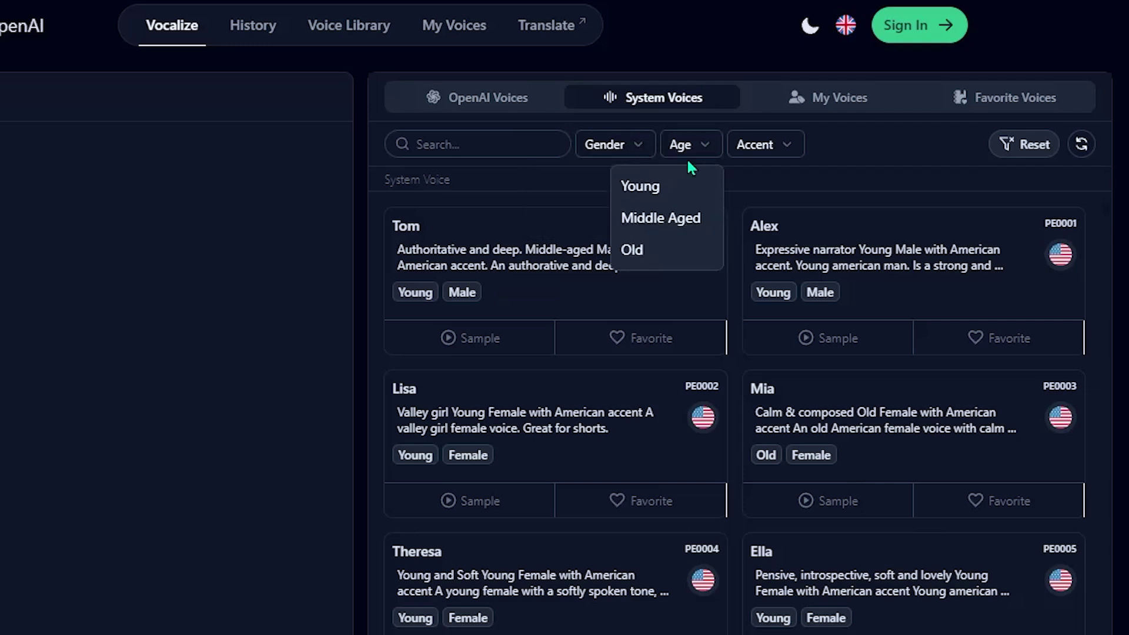
{"action": "left_click", "coordinate": [796, 147]}
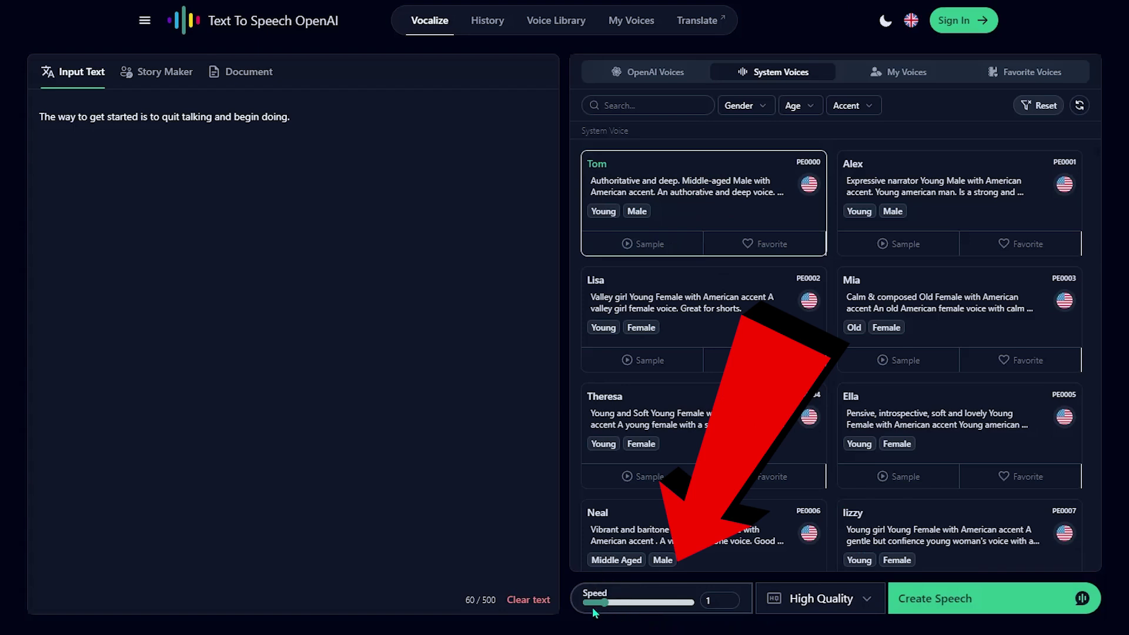
Check the quality options, keep High Quality and create the speech with the Tom voice.
{"action": "left_click", "coordinate": [813, 598]}
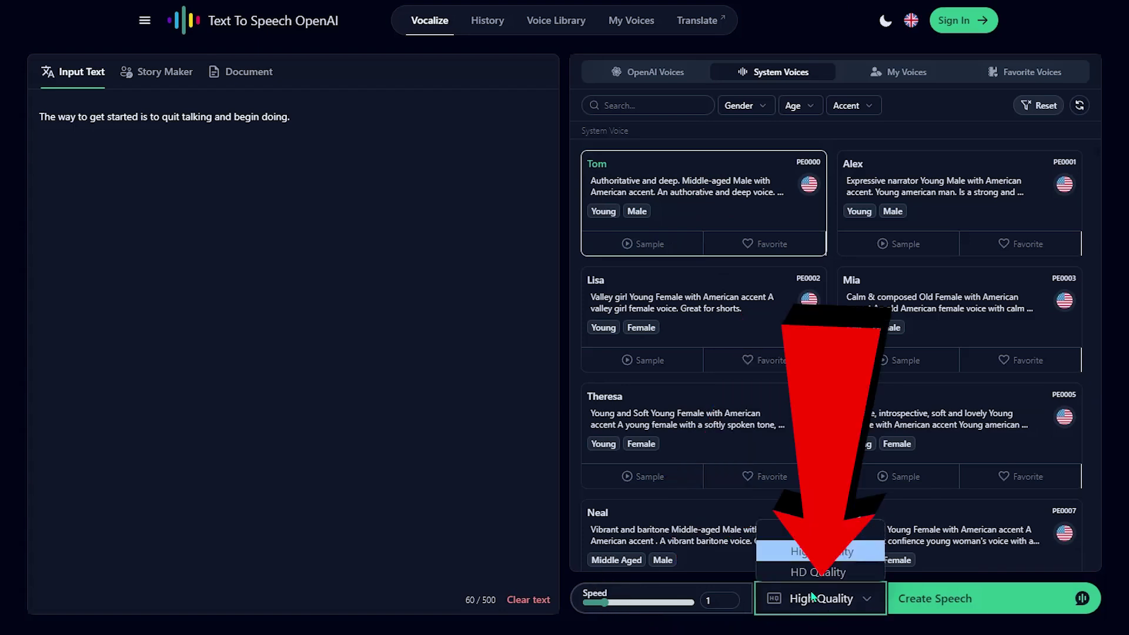
{"action": "left_click", "coordinate": [850, 610]}
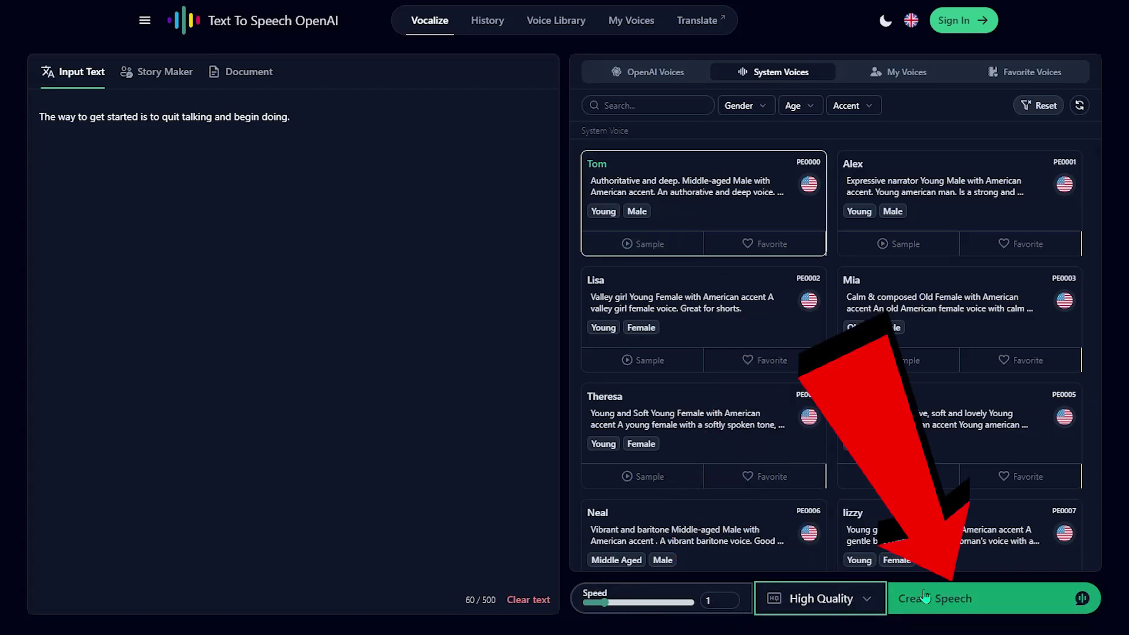
{"action": "left_click", "coordinate": [965, 599]}
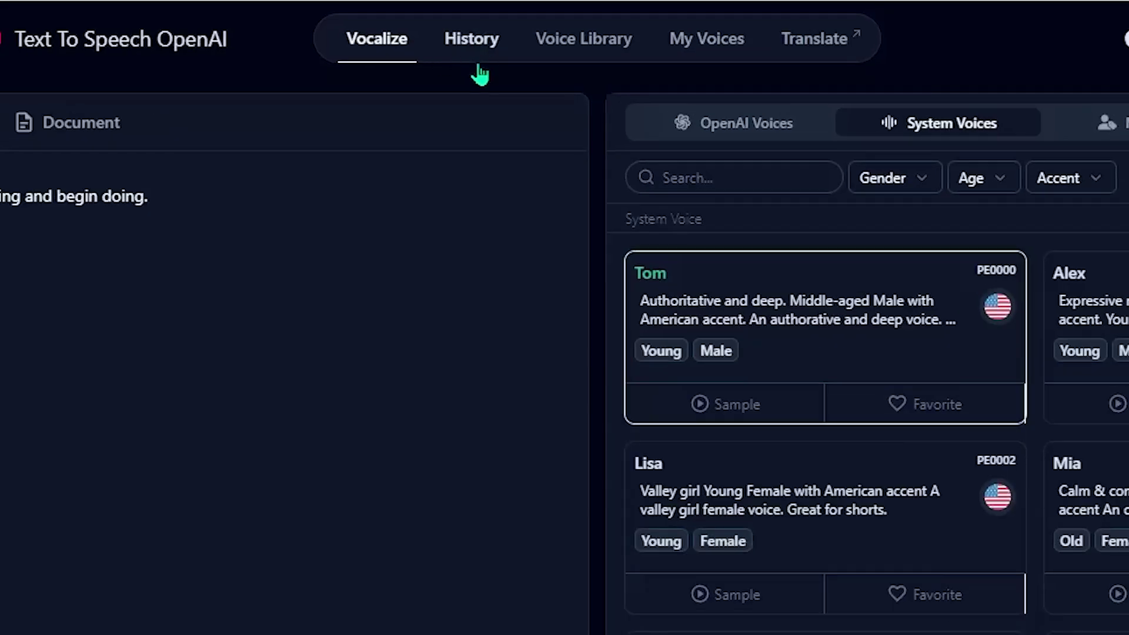
Open the generated Tom audio in the history, play it and download it.
{"action": "left_click", "coordinate": [478, 43]}
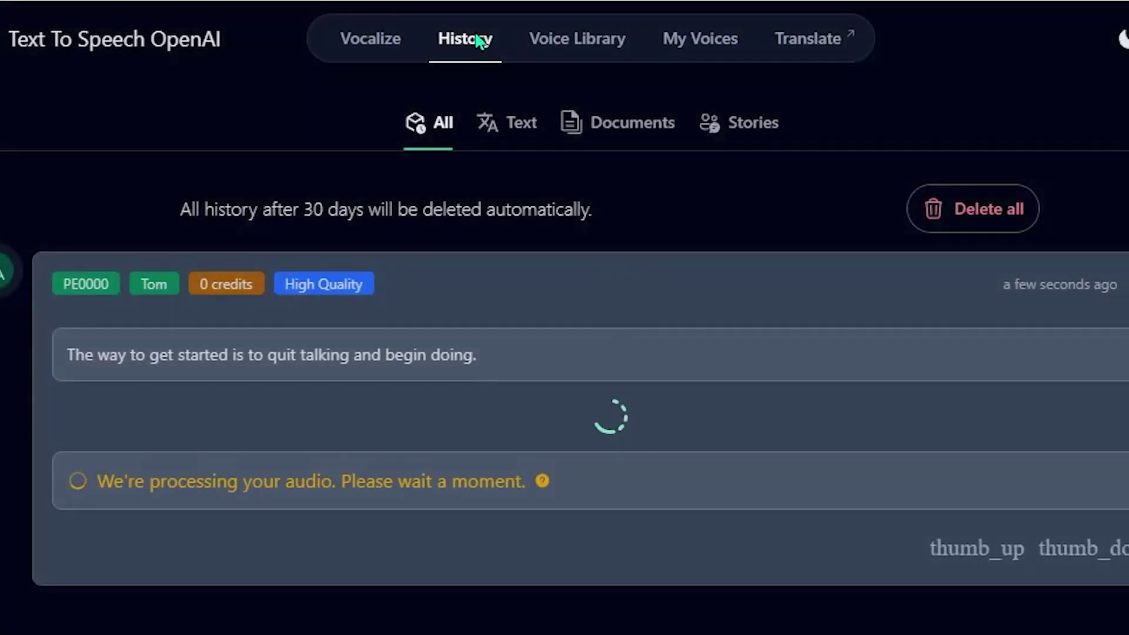
{"action": "left_click", "coordinate": [98, 480]}
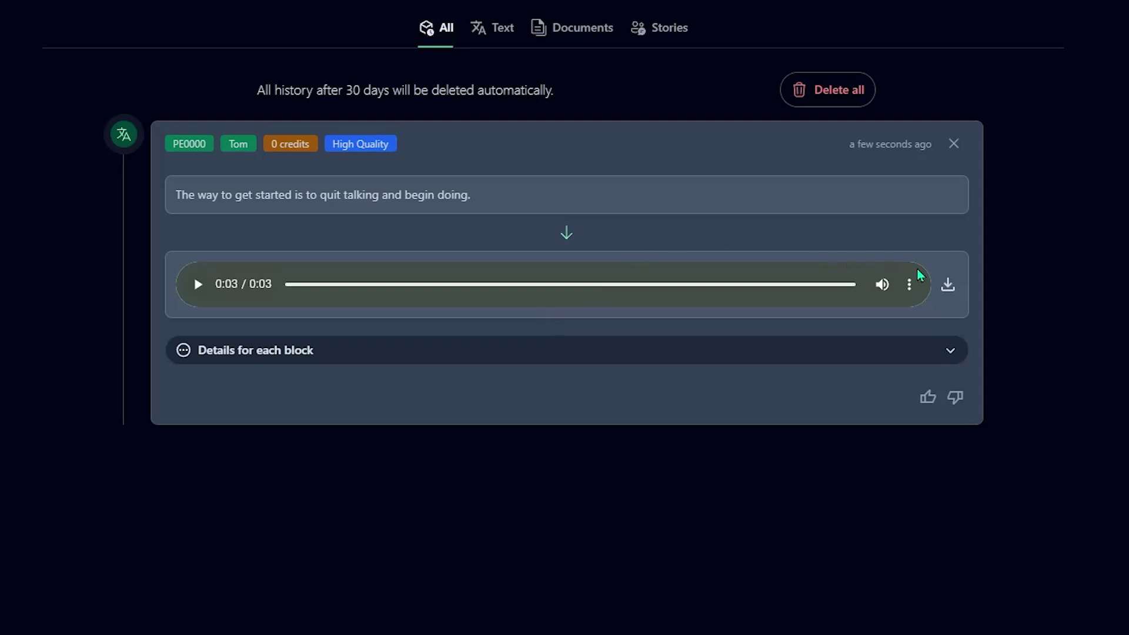
{"action": "left_click", "coordinate": [949, 288]}
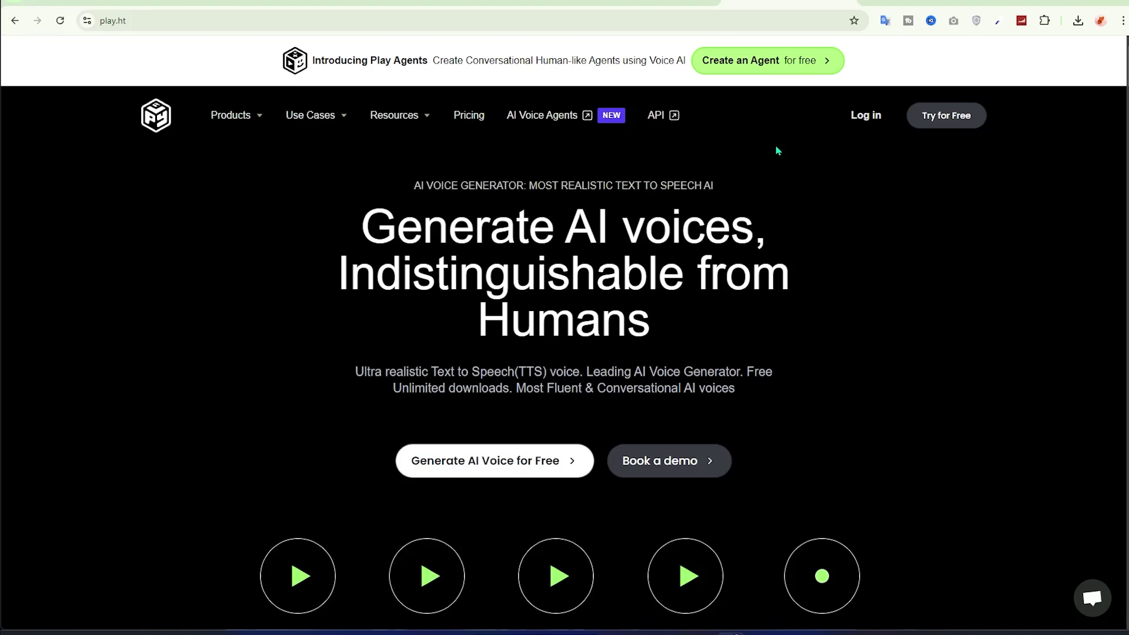
On play.ht, listen to the demos for conversational AI, videos, stories and characters, and stop the last one.
{"action": "scroll", "coordinate": [446, 398], "scroll_direction": "down", "scroll_amount": 4}
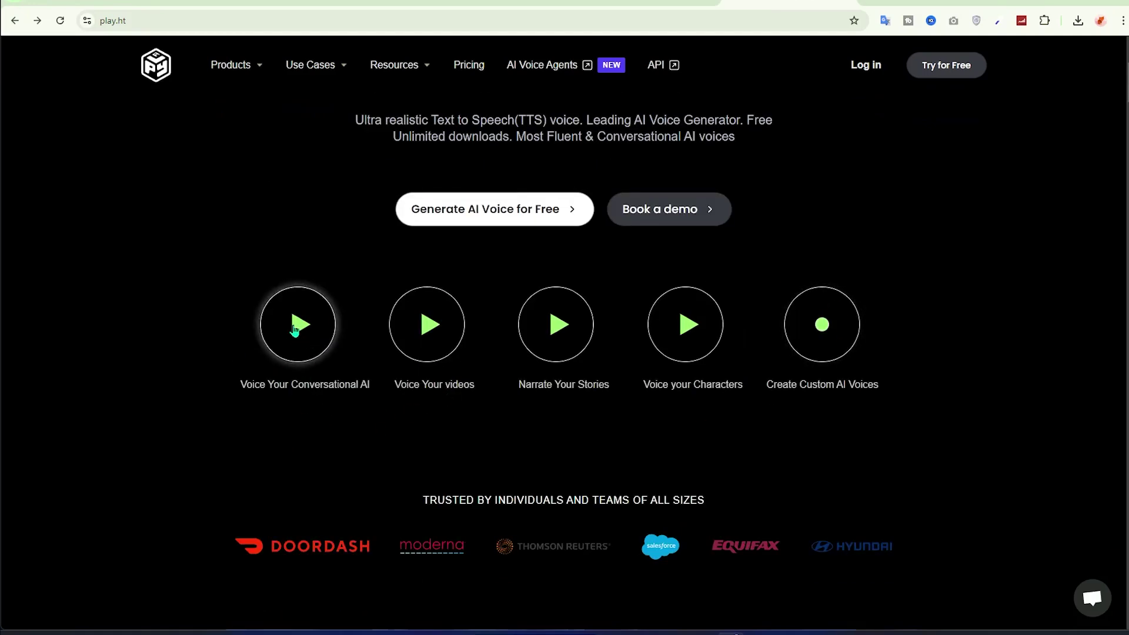
{"action": "left_click", "coordinate": [296, 330]}
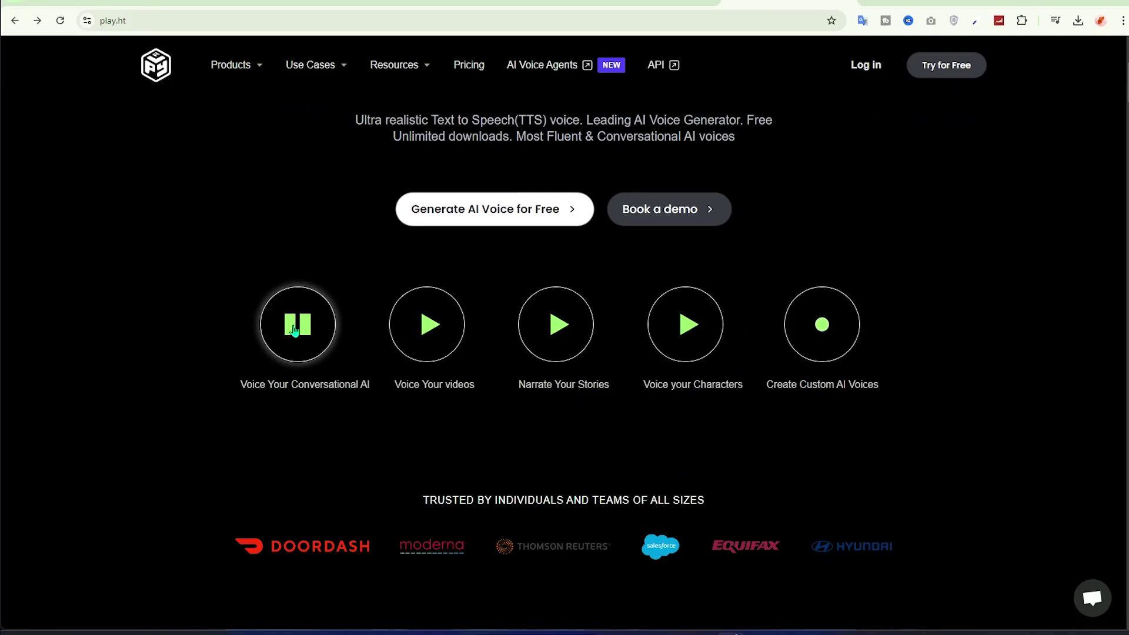
{"action": "left_click", "coordinate": [444, 335]}
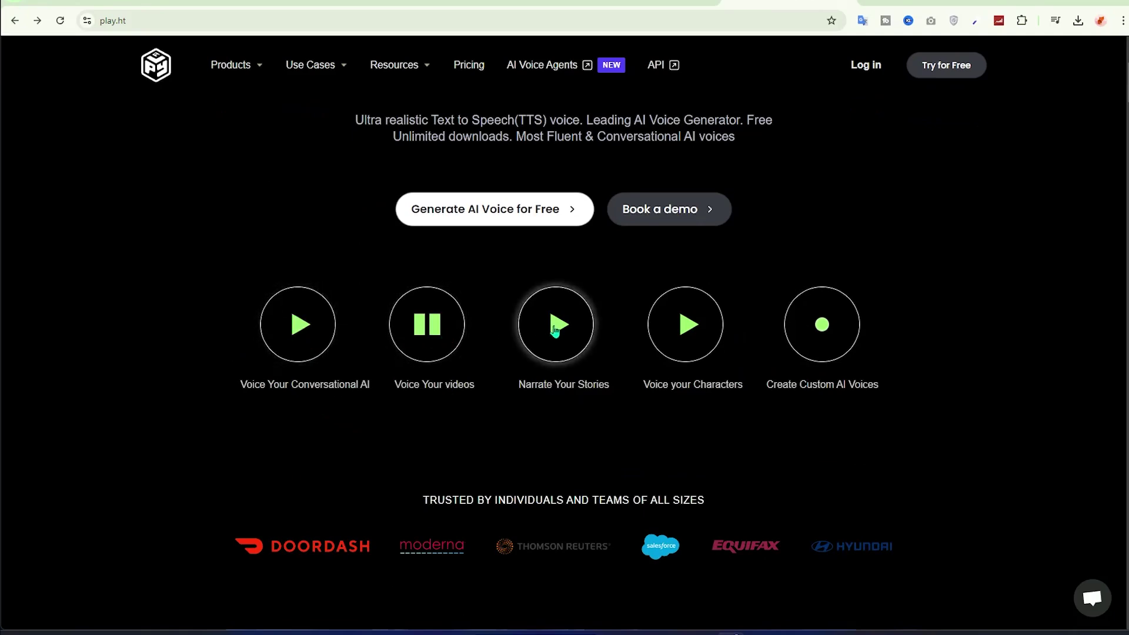
{"action": "left_click", "coordinate": [555, 331]}
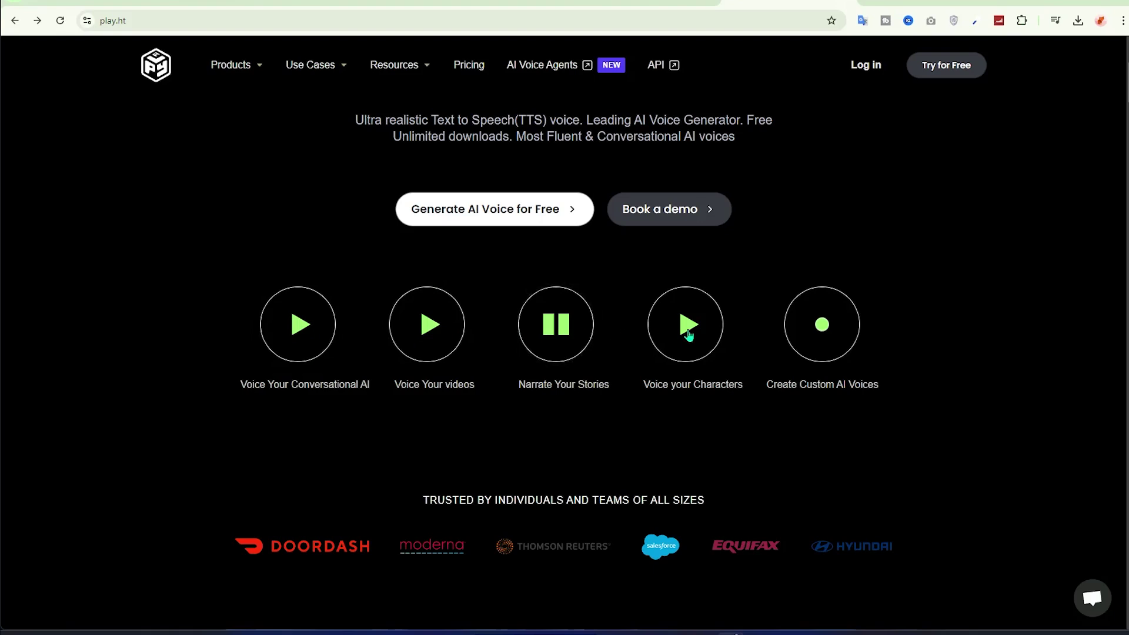
{"action": "left_click", "coordinate": [689, 334]}
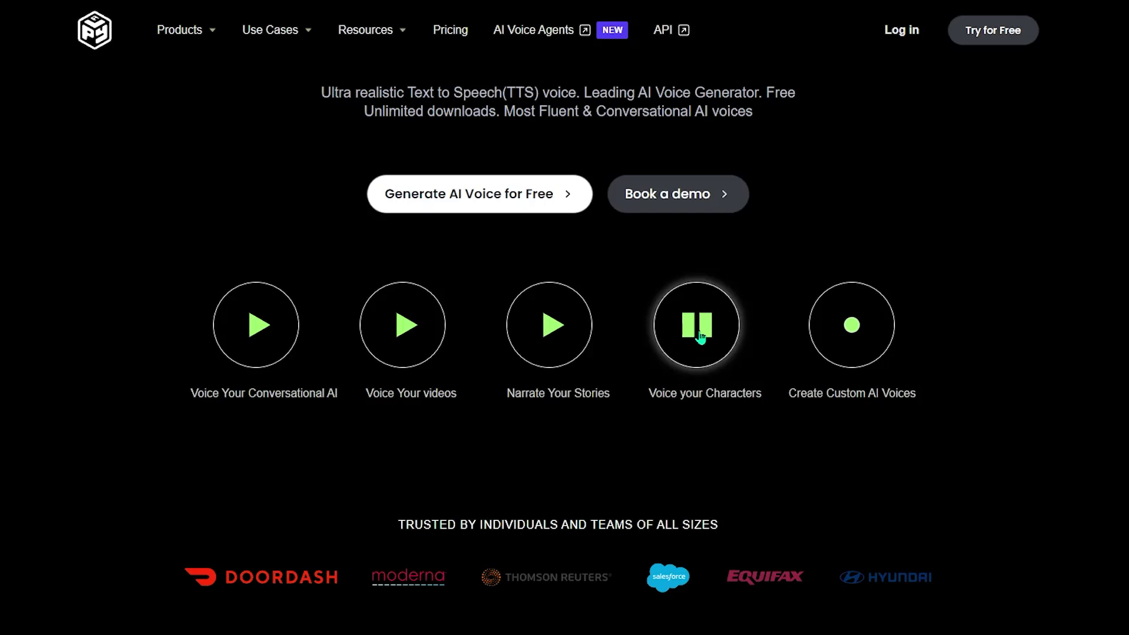
{"action": "left_click", "coordinate": [700, 335]}
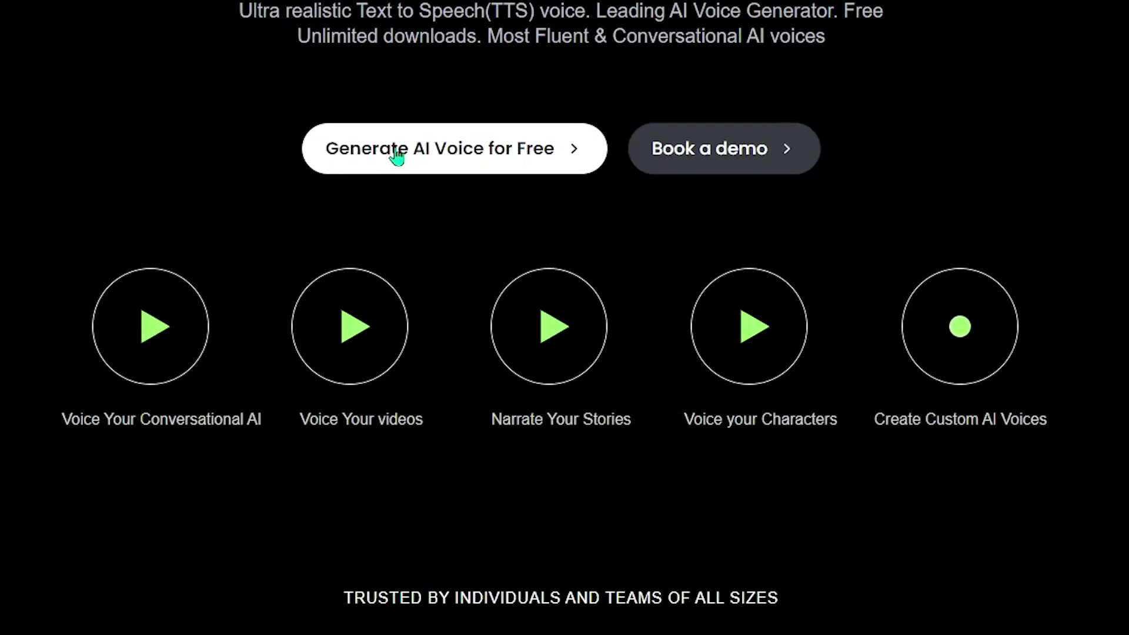
Open the free PlayHT voice generator and play the William, Oliver, Nolan and Susan (Narrative) voice previews for the paragraph.
{"action": "left_click", "coordinate": [397, 154]}
{"action": "left_click", "coordinate": [831, 212]}
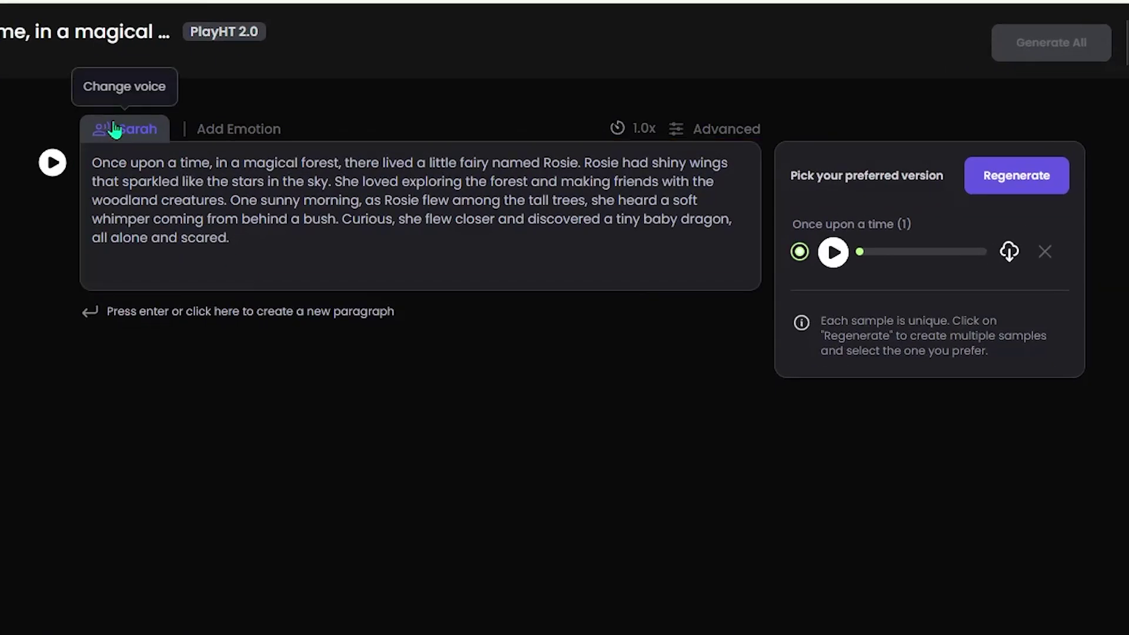
{"action": "left_click", "coordinate": [121, 134]}
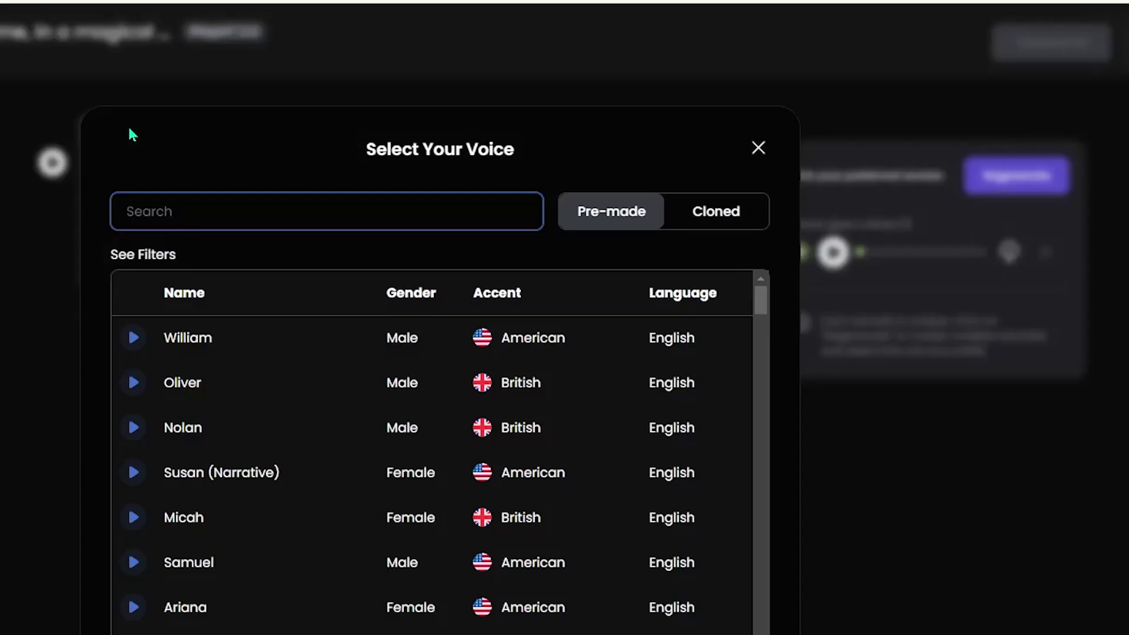
{"action": "left_click", "coordinate": [132, 336]}
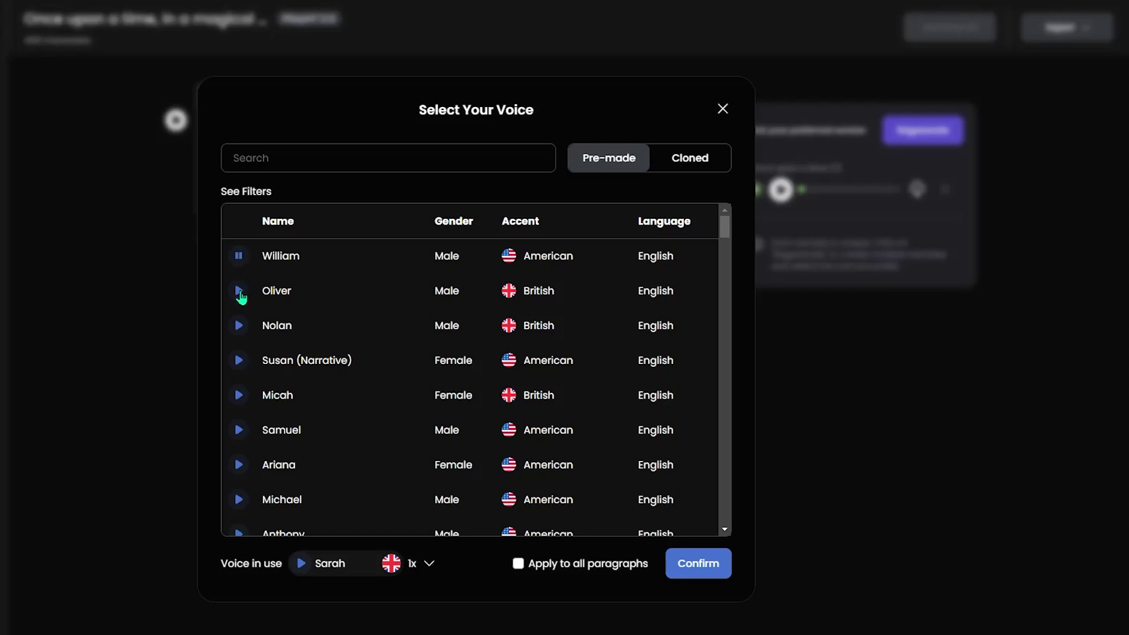
{"action": "left_click", "coordinate": [239, 292]}
{"action": "left_click", "coordinate": [240, 327]}
{"action": "left_click", "coordinate": [239, 362]}
Assign the Susan (Narrative) voice to the paragraph and set its emotion to Default.
{"action": "left_click", "coordinate": [300, 364]}
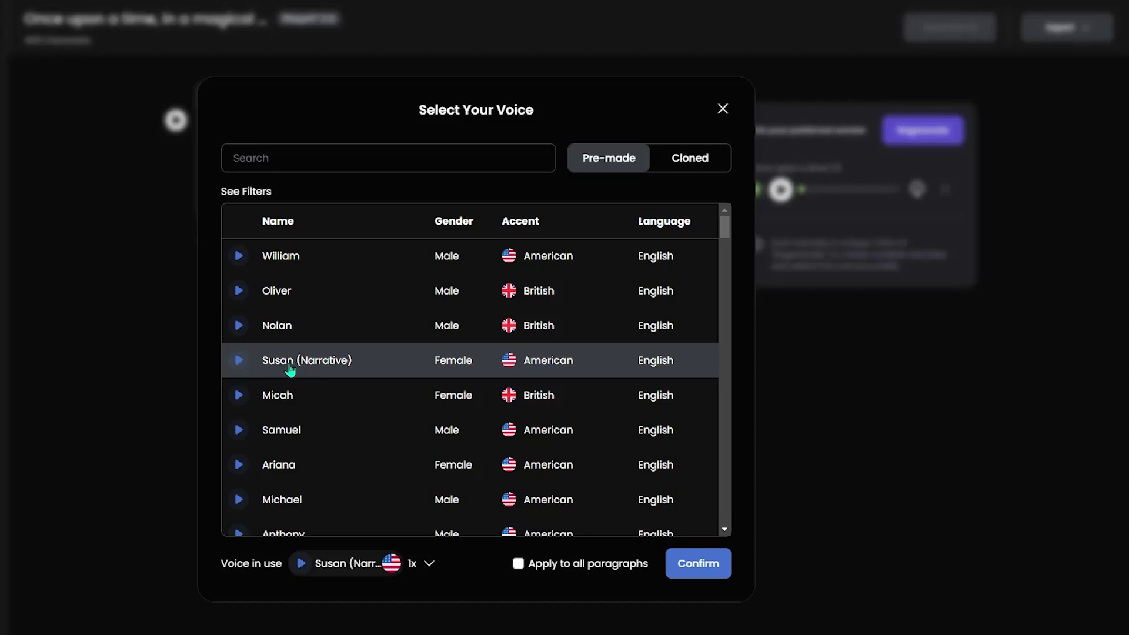
{"action": "left_click", "coordinate": [700, 563]}
{"action": "left_click", "coordinate": [374, 98]}
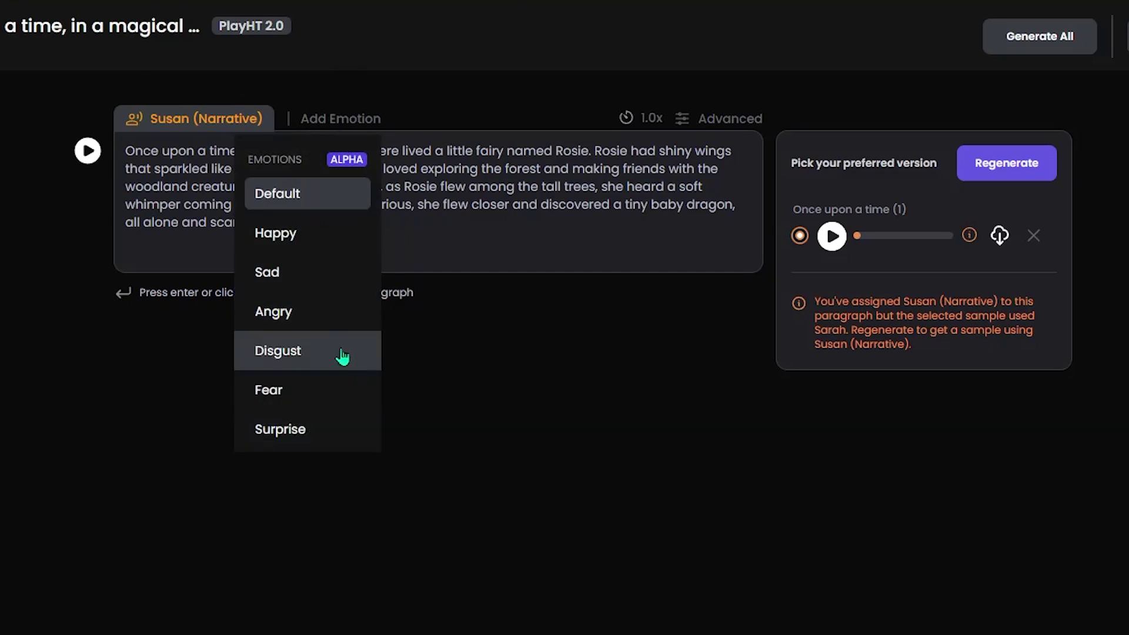
{"action": "left_click", "coordinate": [325, 194]}
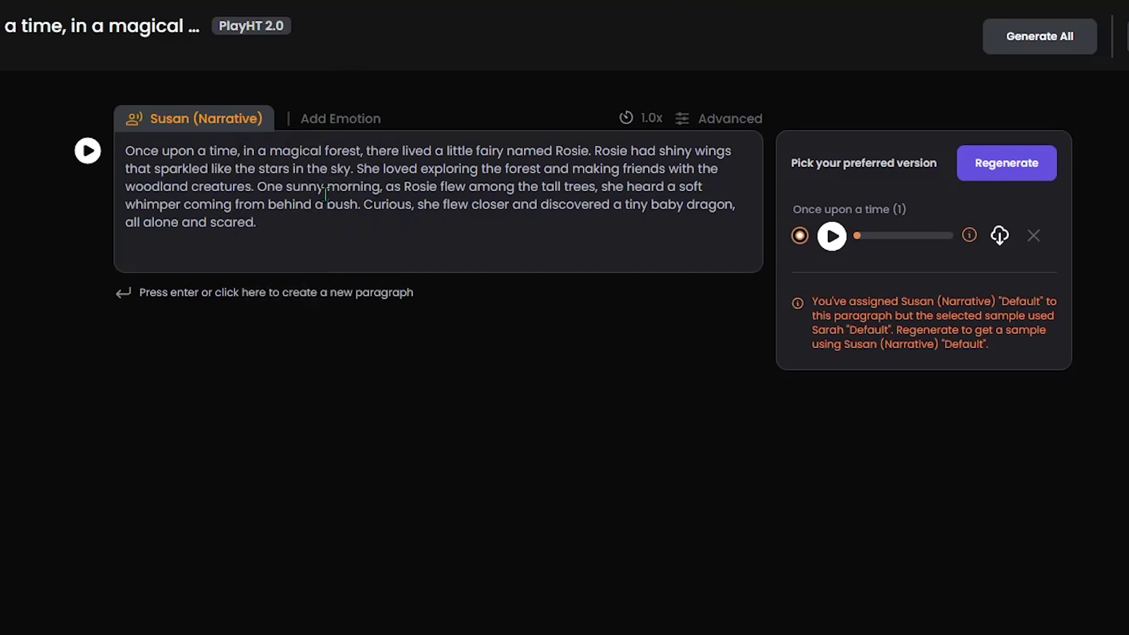
Regenerate the paragraph's audio with the Susan (Narrative) voice, check the advanced voice settings and play a sample.
{"action": "left_click", "coordinate": [980, 170]}
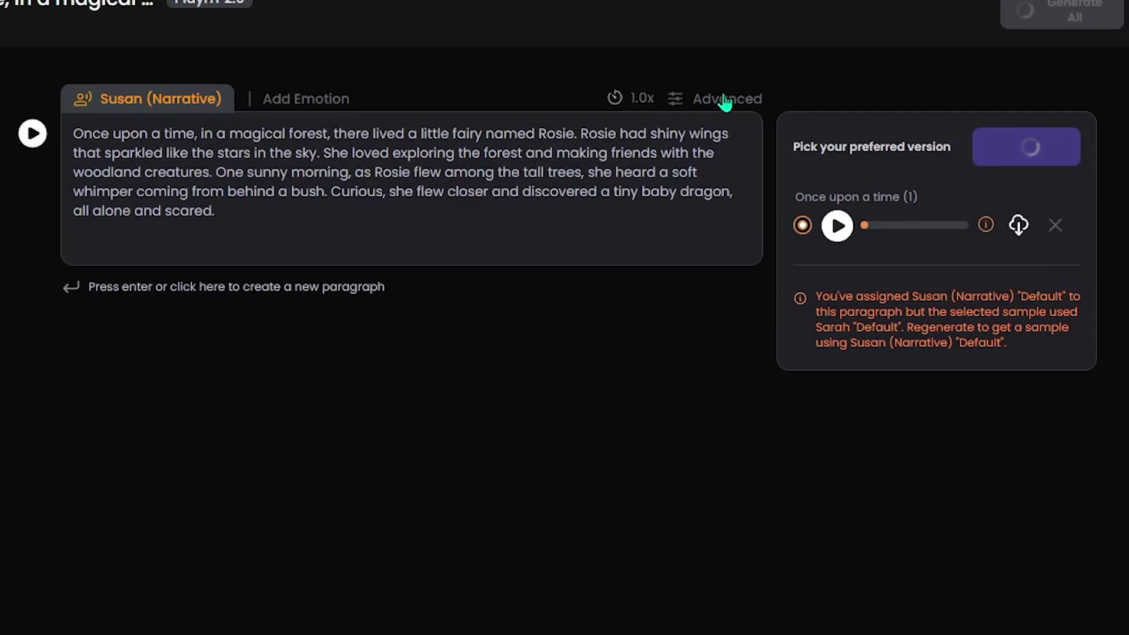
{"action": "left_click", "coordinate": [729, 120]}
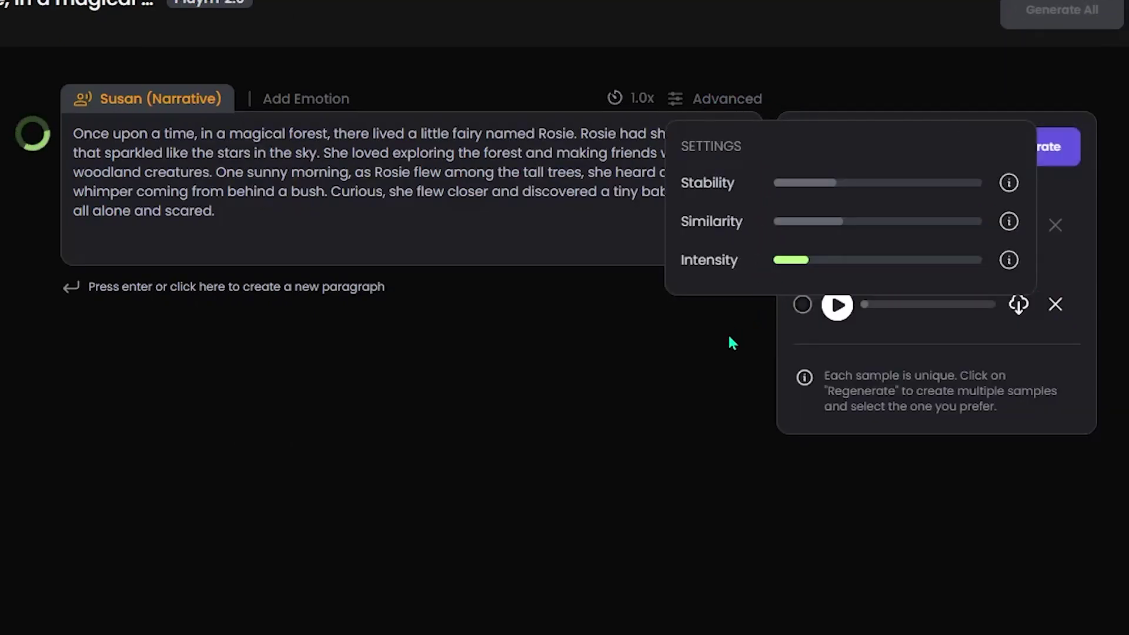
{"action": "left_click", "coordinate": [833, 237]}
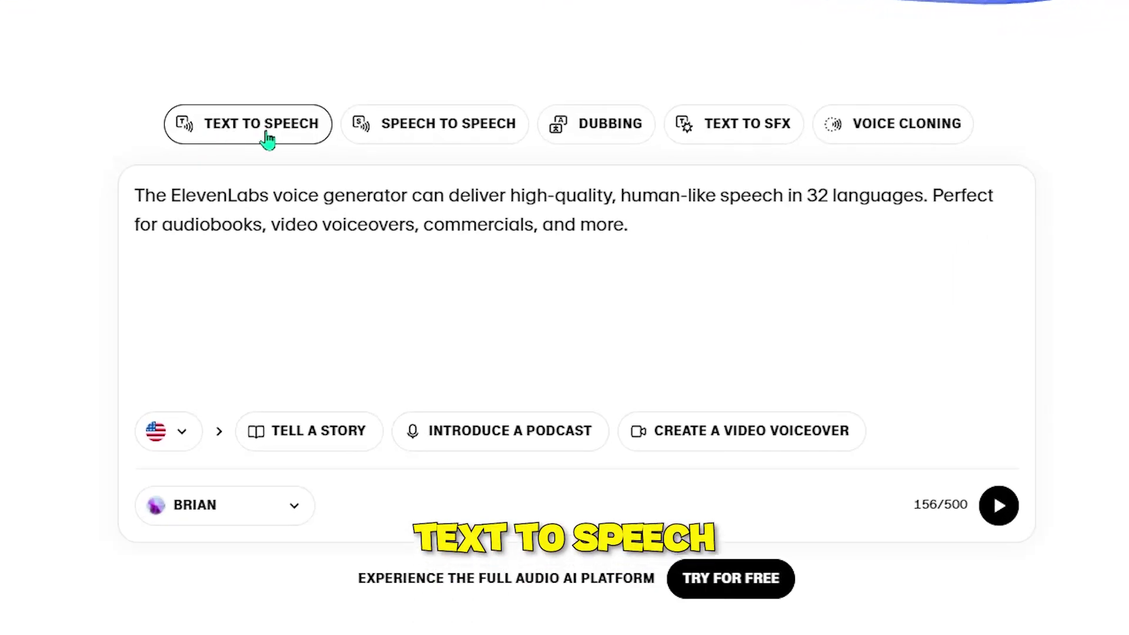
On the ElevenLabs home page, view the Speech to Speech demo, play the Dubbing demo in both languages and open the Text to SFX demo.
{"action": "left_click", "coordinate": [437, 142]}
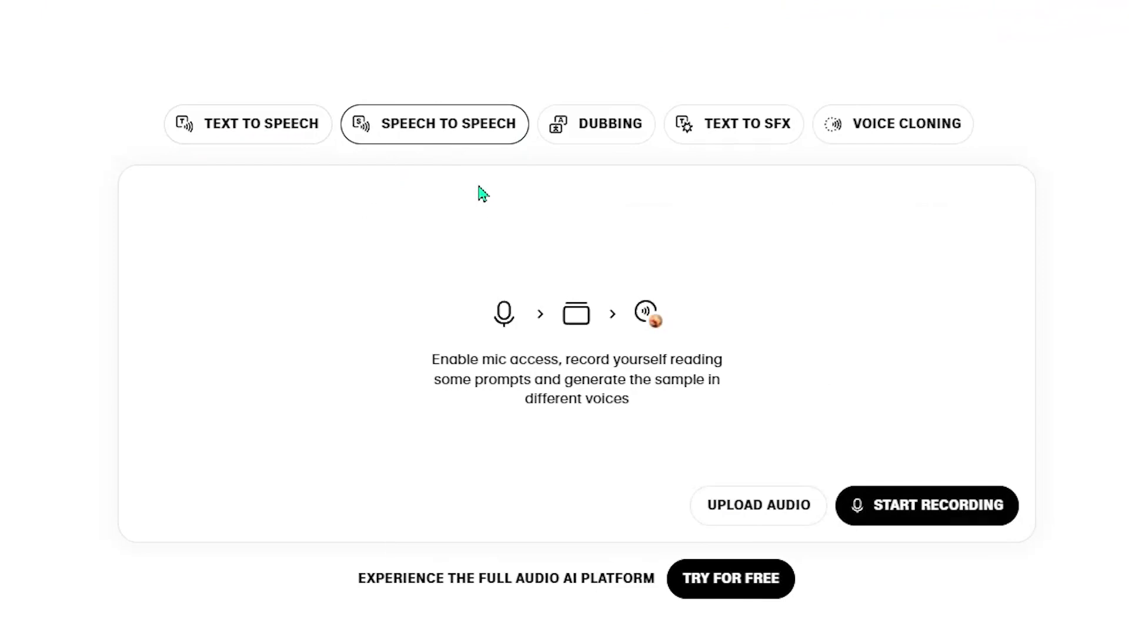
{"action": "left_click", "coordinate": [602, 140]}
{"action": "left_click", "coordinate": [632, 491]}
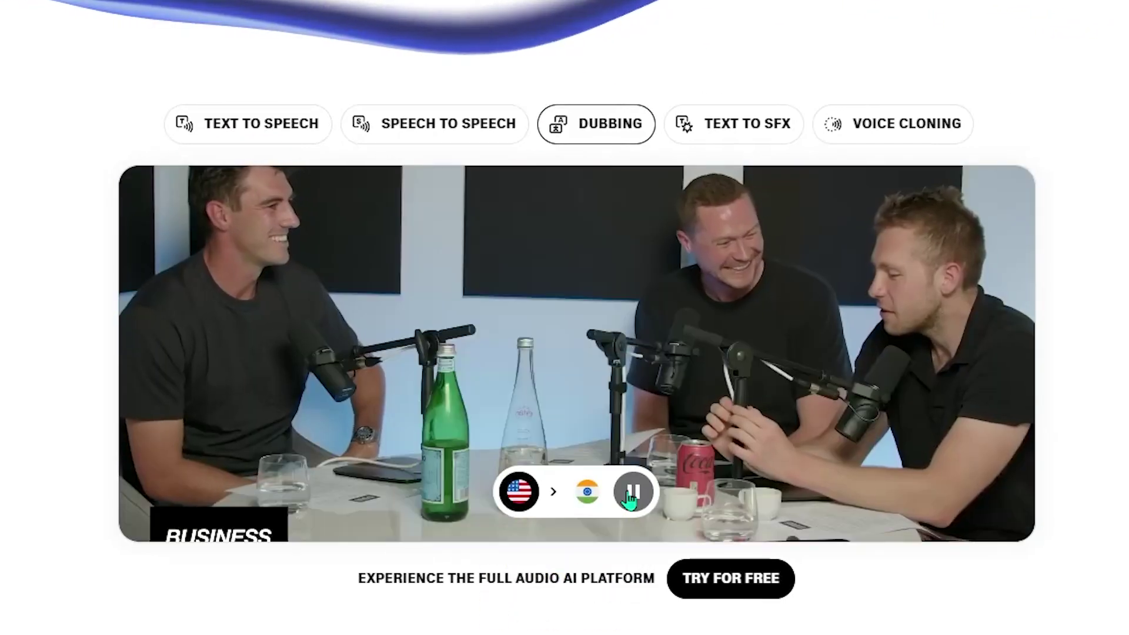
{"action": "left_click", "coordinate": [588, 492]}
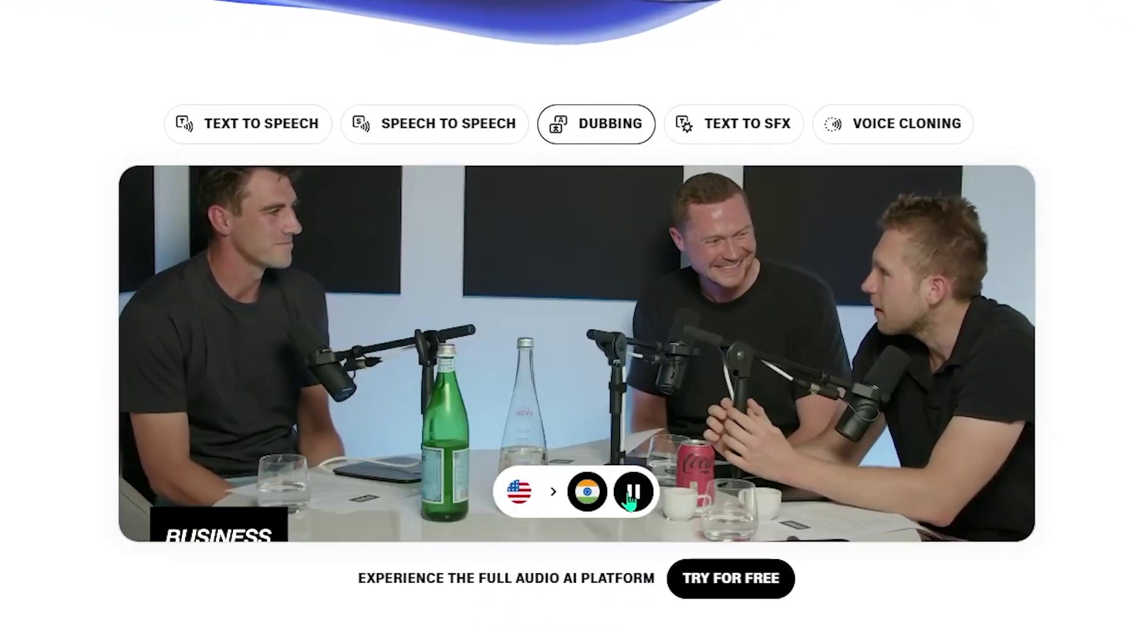
{"action": "left_click", "coordinate": [524, 497]}
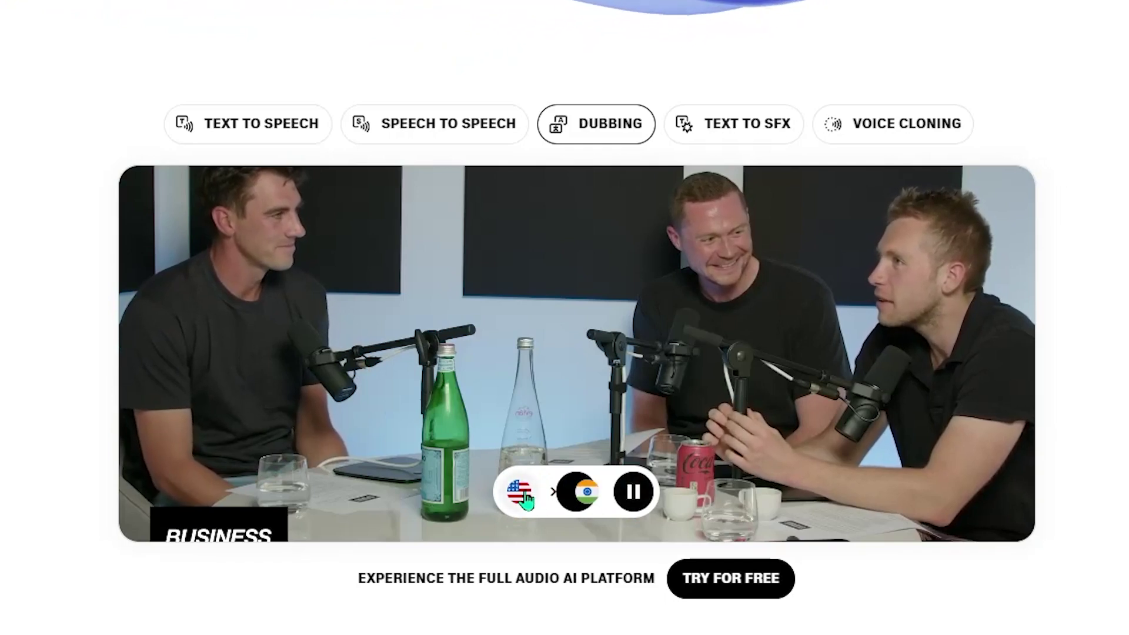
{"action": "left_click", "coordinate": [587, 493]}
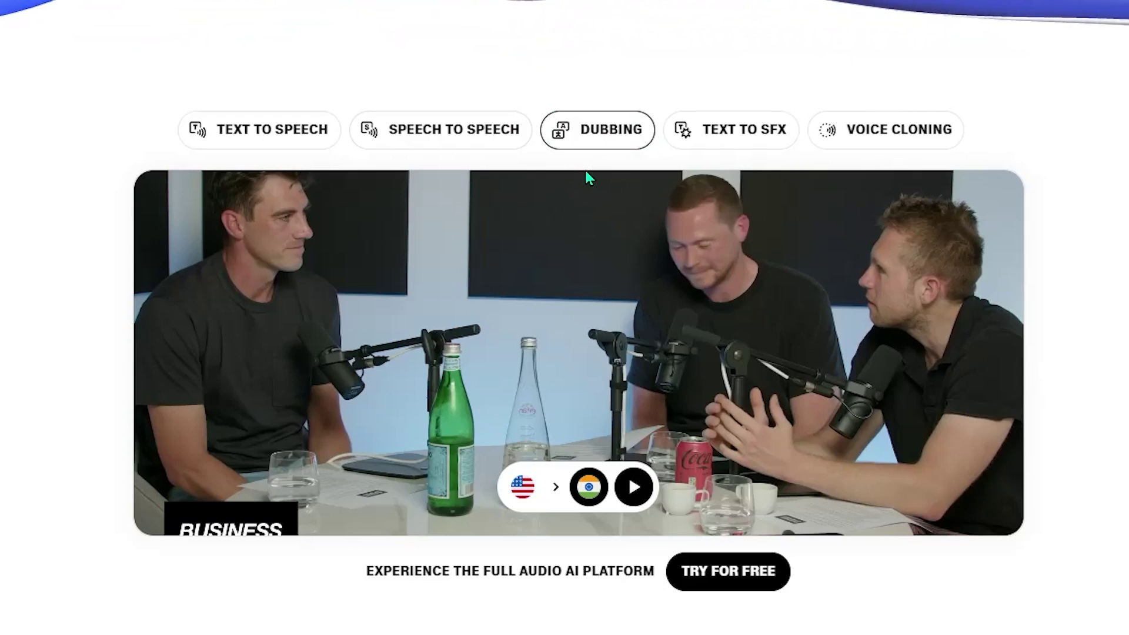
{"action": "left_click", "coordinate": [732, 144]}
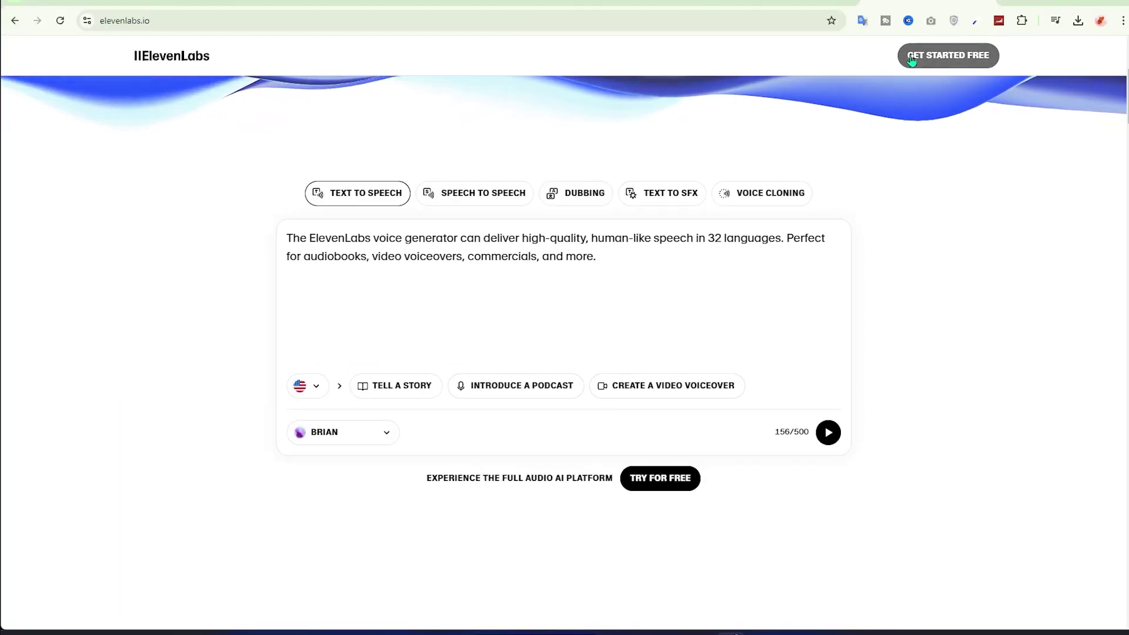
Start creating a free ElevenLabs account by signing up with Google.
{"action": "left_click", "coordinate": [965, 61]}
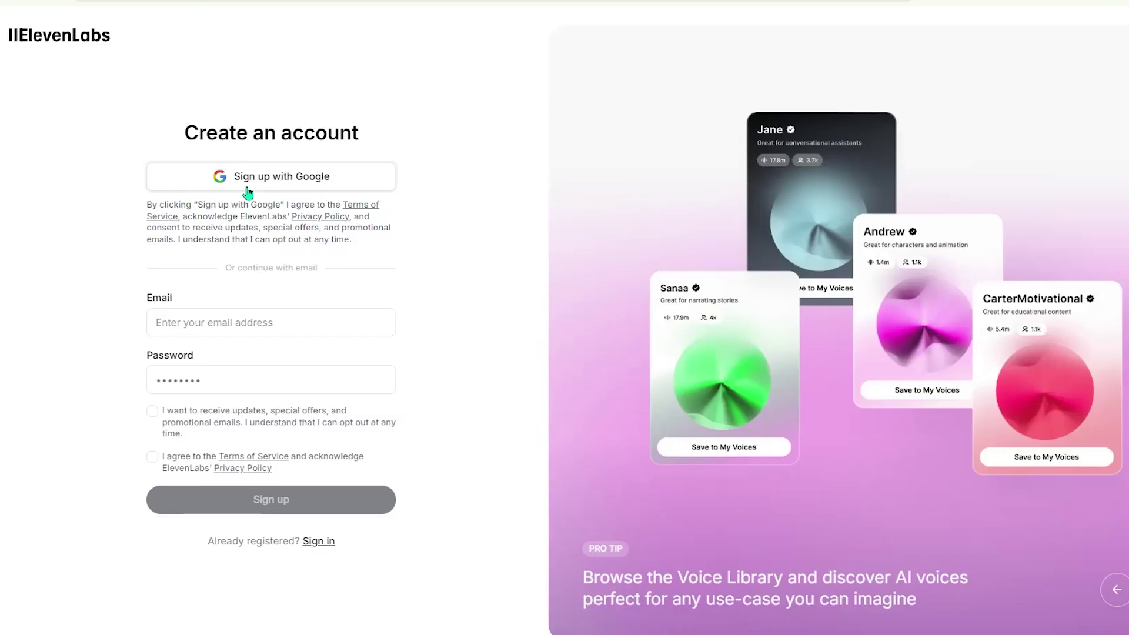
{"action": "left_click", "coordinate": [246, 180]}
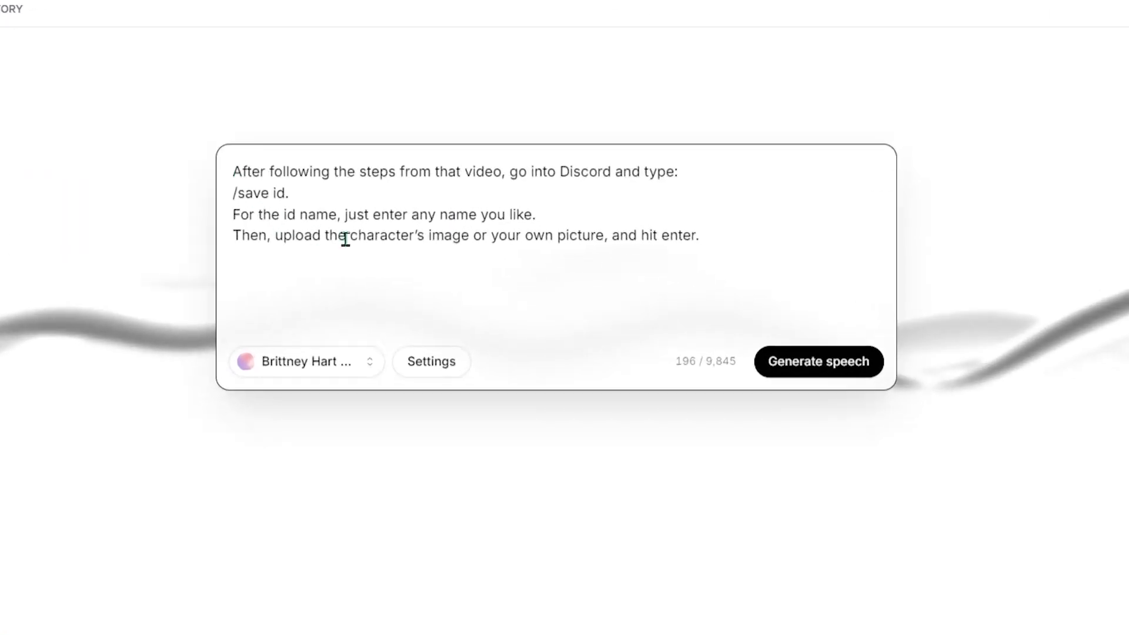
Look through the available voices in Speech Synthesis and browse the Voice library and its filters.
{"action": "left_click", "coordinate": [363, 368]}
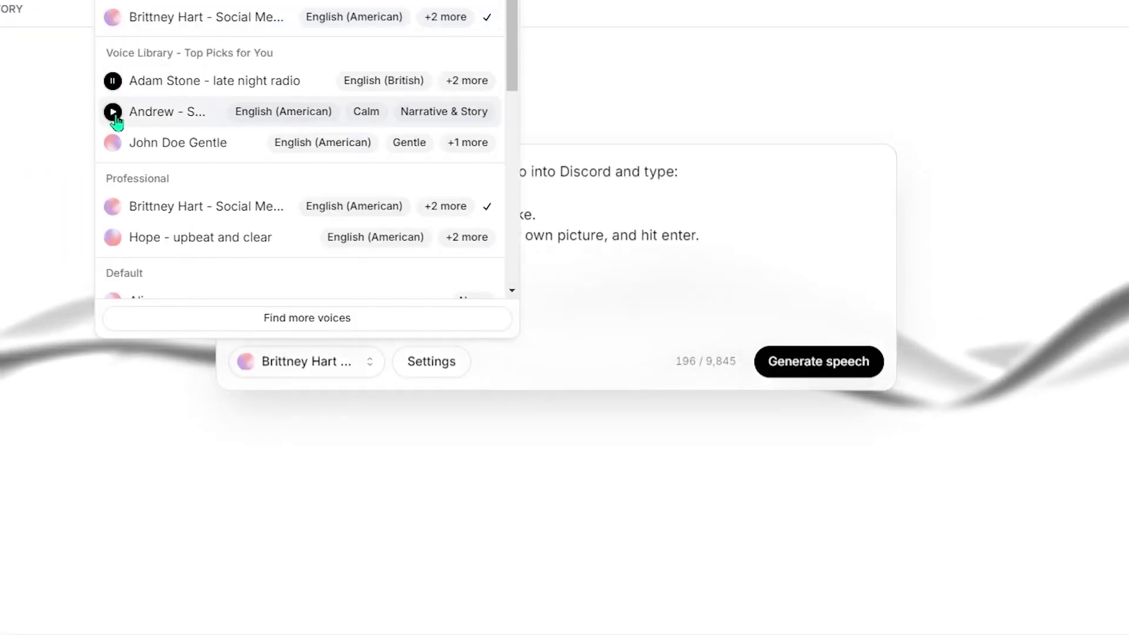
{"action": "scroll", "coordinate": [160, 161], "scroll_direction": "down", "scroll_amount": 6}
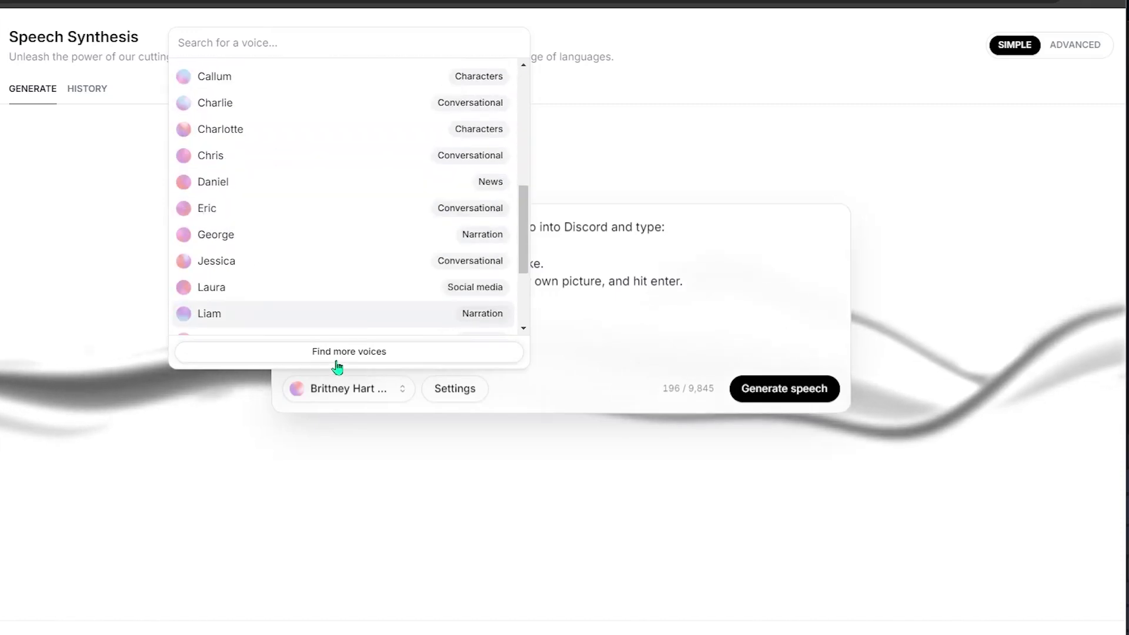
{"action": "left_click", "coordinate": [345, 356]}
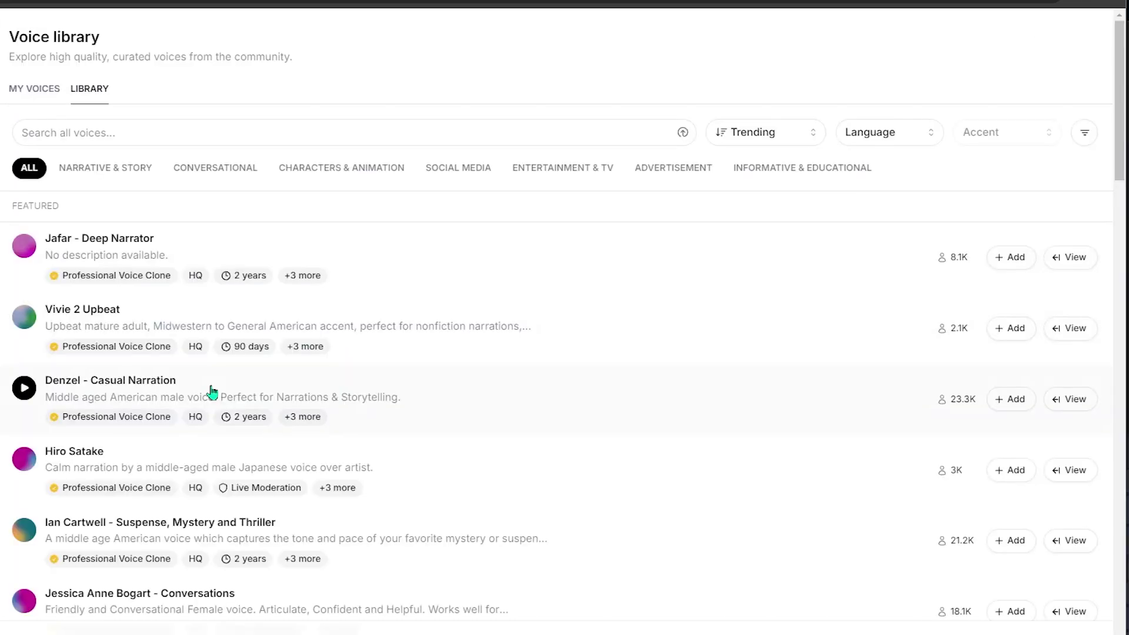
{"action": "left_click", "coordinate": [940, 141]}
{"action": "scroll", "coordinate": [887, 353], "scroll_direction": "down", "scroll_amount": 3}
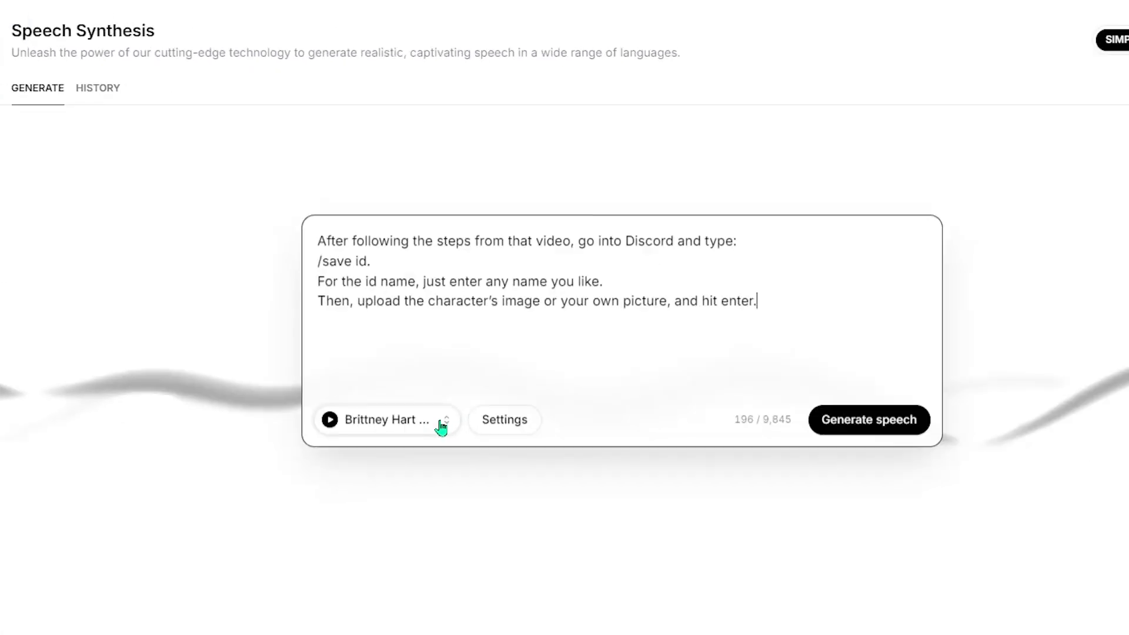
Choose the Adam Stone - late night radio voice and generate speech for the Discord sentence.
{"action": "left_click", "coordinate": [441, 424]}
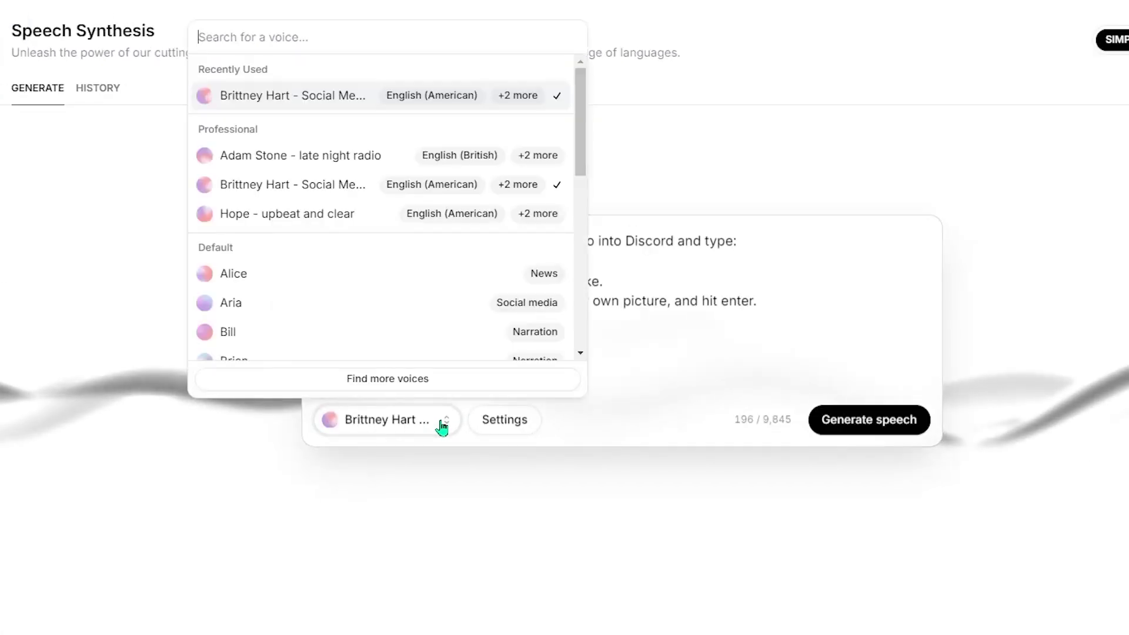
{"action": "scroll", "coordinate": [328, 323], "scroll_direction": "down", "scroll_amount": 1}
{"action": "scroll", "coordinate": [327, 323], "scroll_direction": "up", "scroll_amount": 1}
{"action": "left_click", "coordinate": [242, 164]}
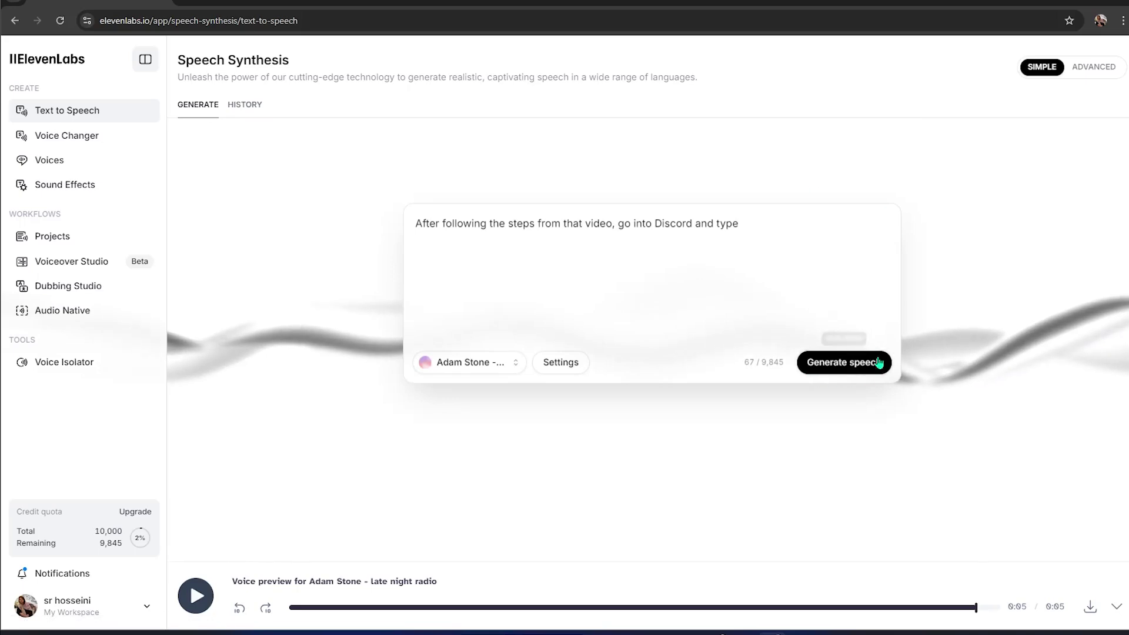
{"action": "left_click", "coordinate": [879, 362]}
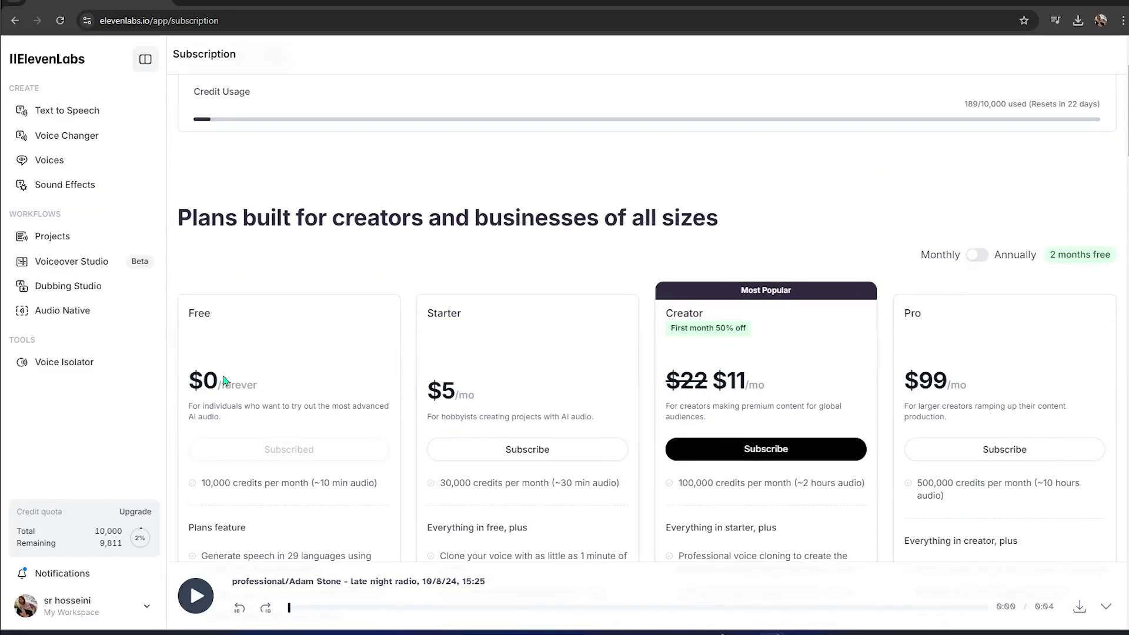
Examine the Free, Starter, Creator and Pro plans on the subscription page and return to Text to Speech.
{"action": "scroll", "coordinate": [223, 381], "scroll_direction": "down", "scroll_amount": 2}
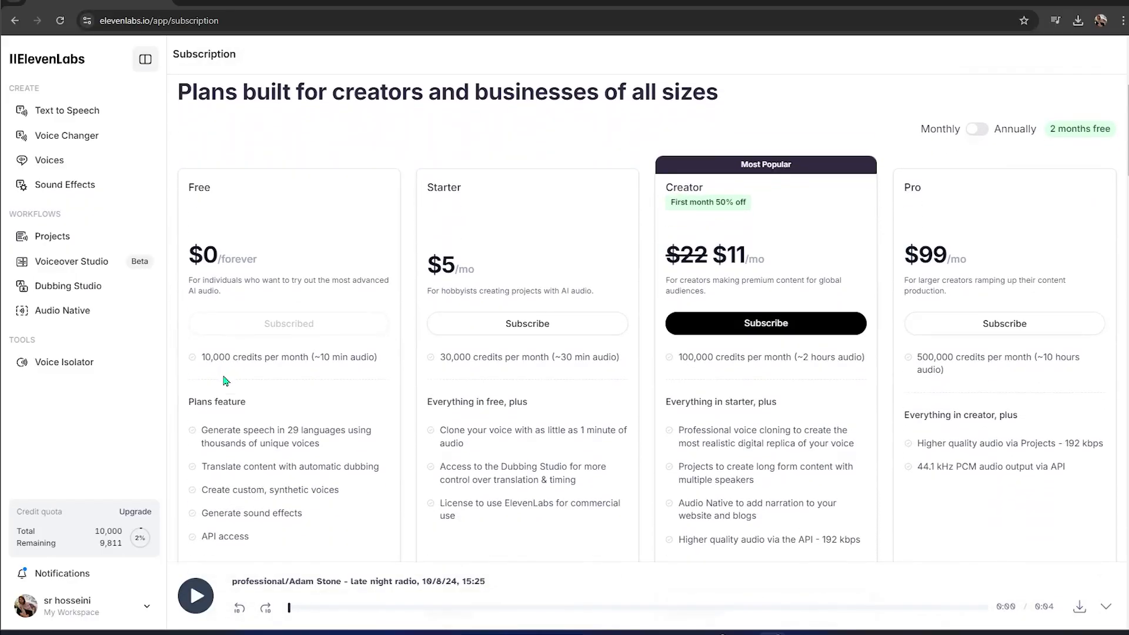
{"action": "scroll", "coordinate": [223, 381], "scroll_direction": "down", "scroll_amount": 1}
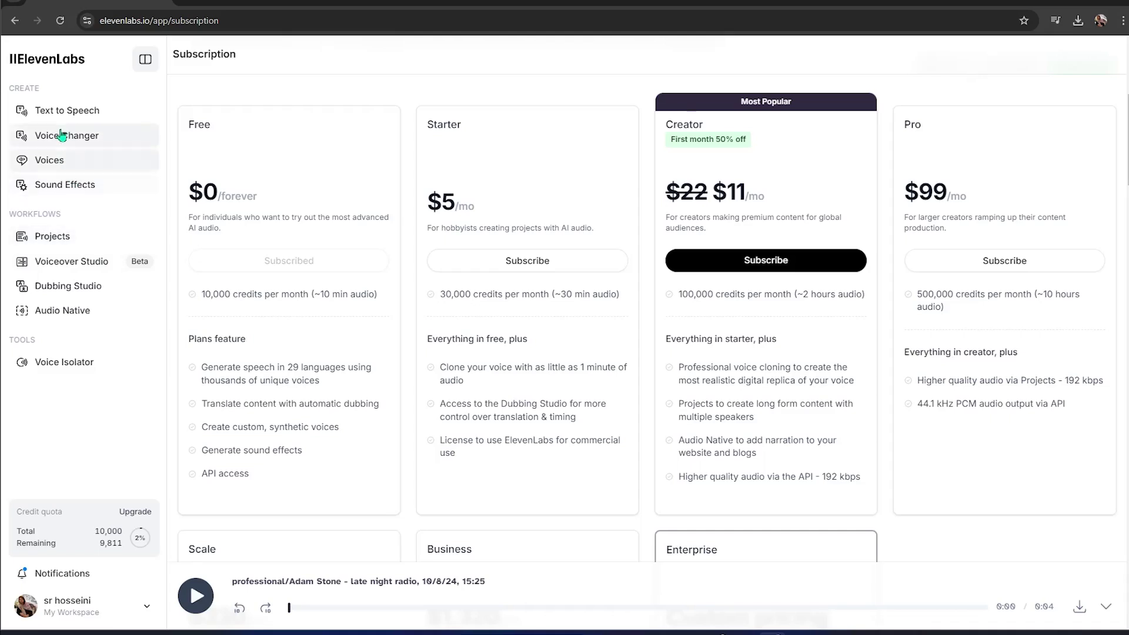
{"action": "left_click", "coordinate": [65, 116]}
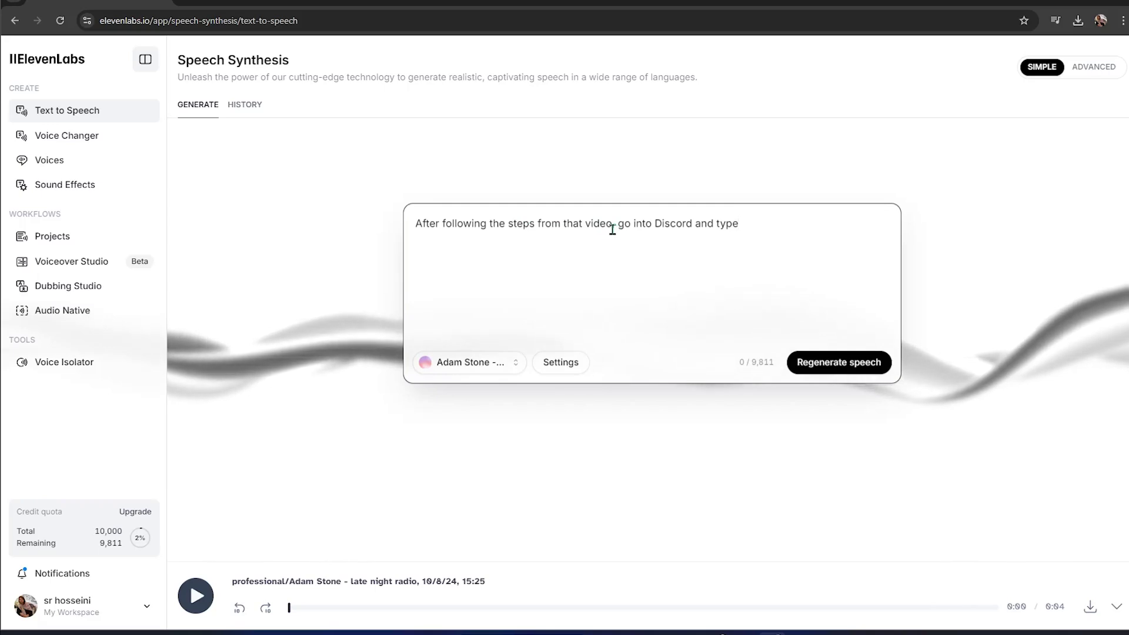
Replace "steps" with "STEP" in the speech text, end the sentence with a period and add "content" on a new line.
{"action": "double_click", "coordinate": [524, 226]}
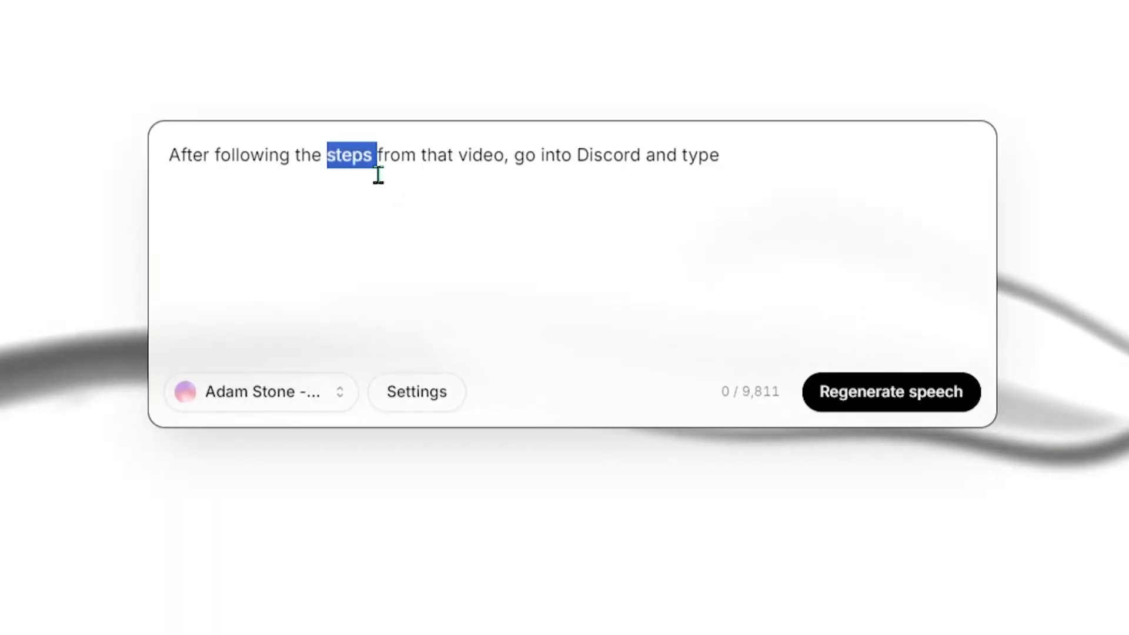
{"action": "type", "text": "STEP"}
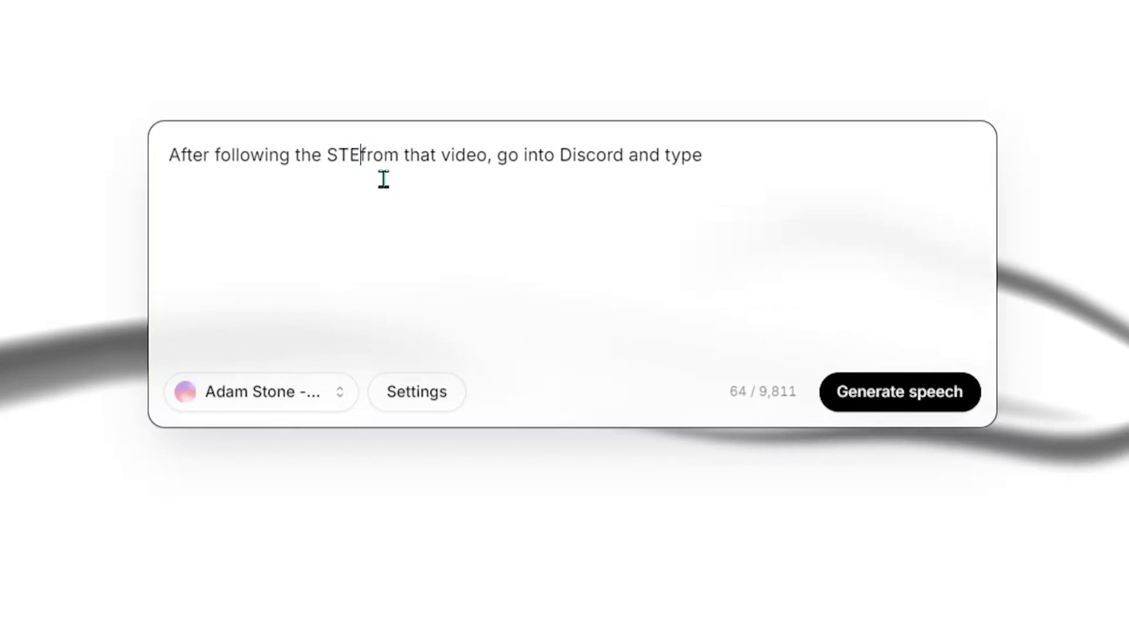
{"action": "left_click", "coordinate": [735, 160]}
{"action": "type", "text": "."}
{"action": "key", "text": "Return"}
{"action": "type", "text": "content"}
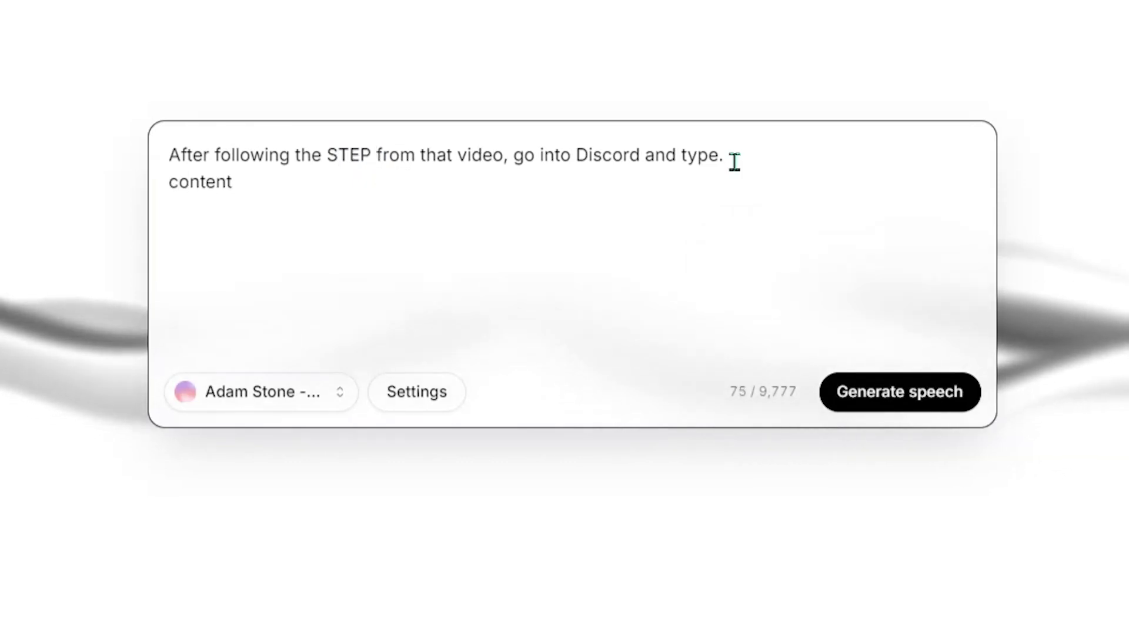
{"action": "left_click_drag", "start_coordinate": [179, 182], "coordinate": [189, 183]}
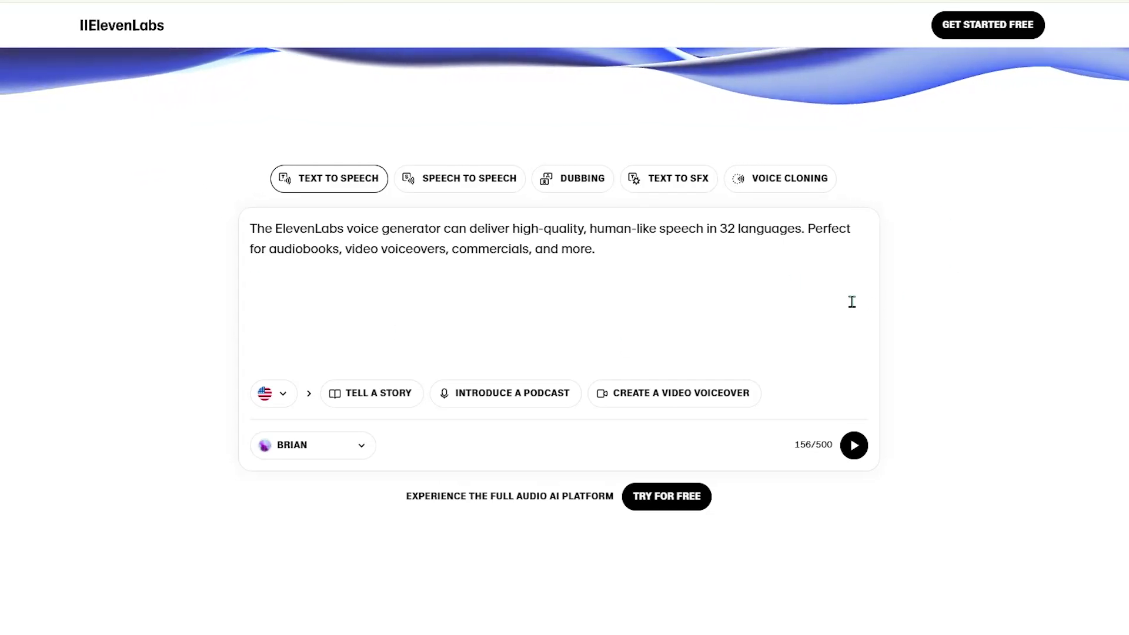
Open the Voice Cloning demo on the ElevenLabs home page.
{"action": "left_click", "coordinate": [780, 184]}
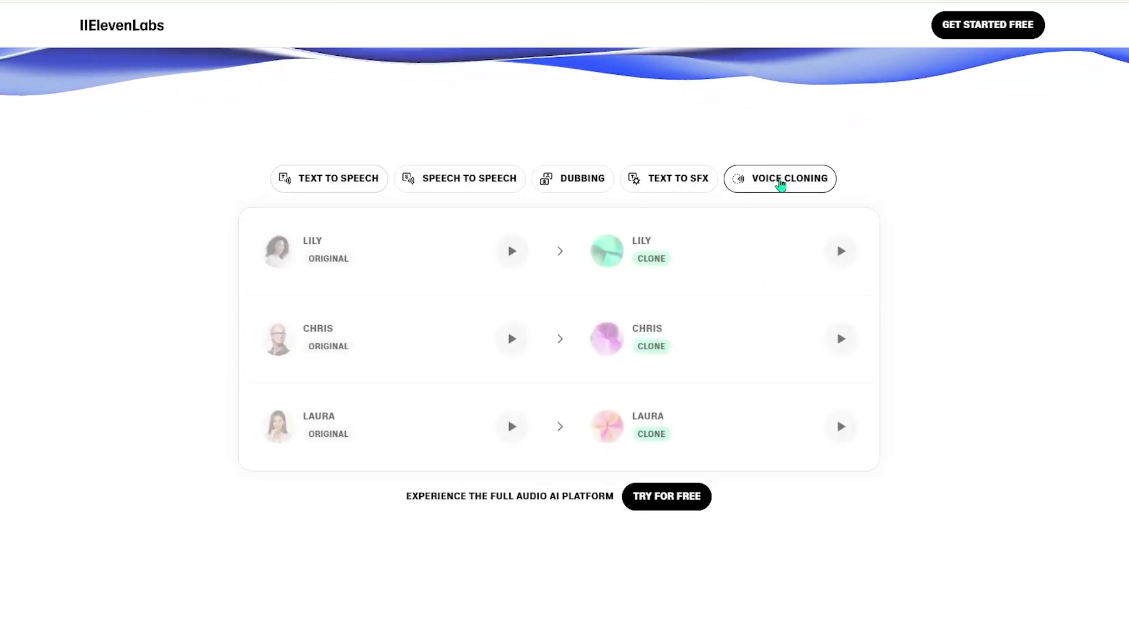